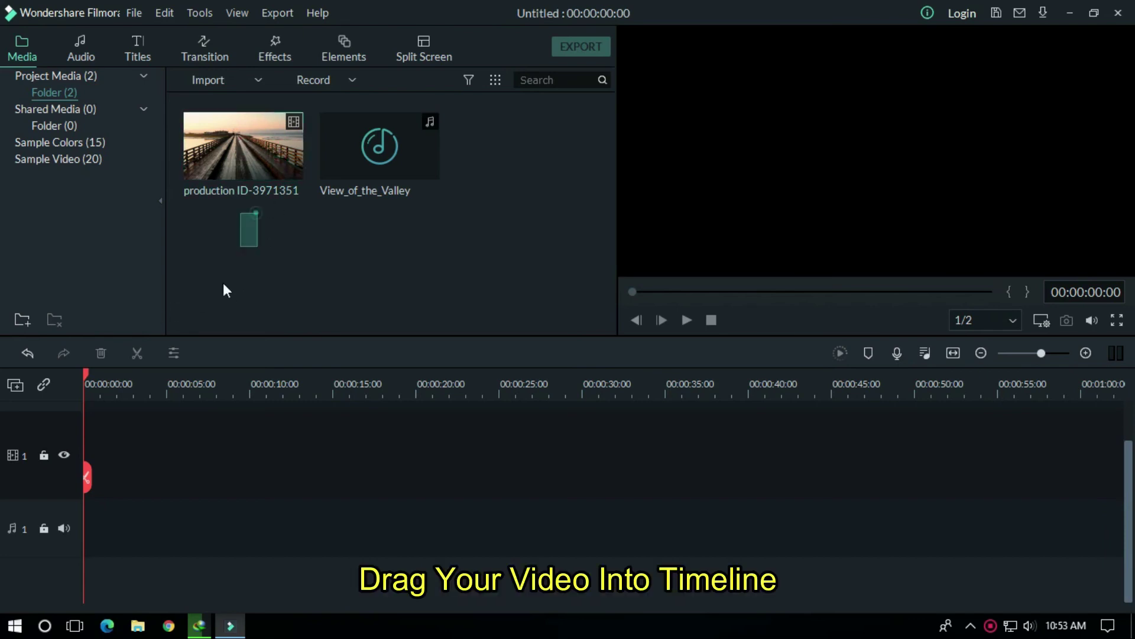
- Place the production ID-3971351 video at the timeline start and add a Default Title above it, matching the clip's full length
{"action": "left_click_drag", "start_coordinate": [272, 154], "coordinate": [86, 460]}
{"action": "scroll", "coordinate": [1111, 491], "scroll_direction": "up", "scroll_amount": 1}
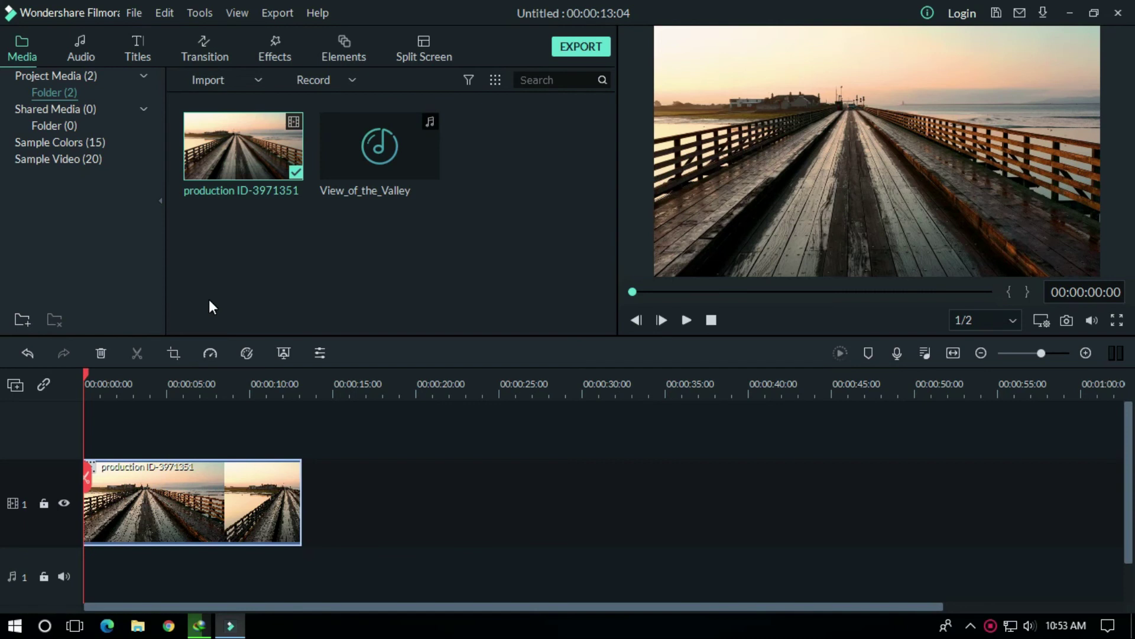
{"action": "left_click", "coordinate": [140, 48]}
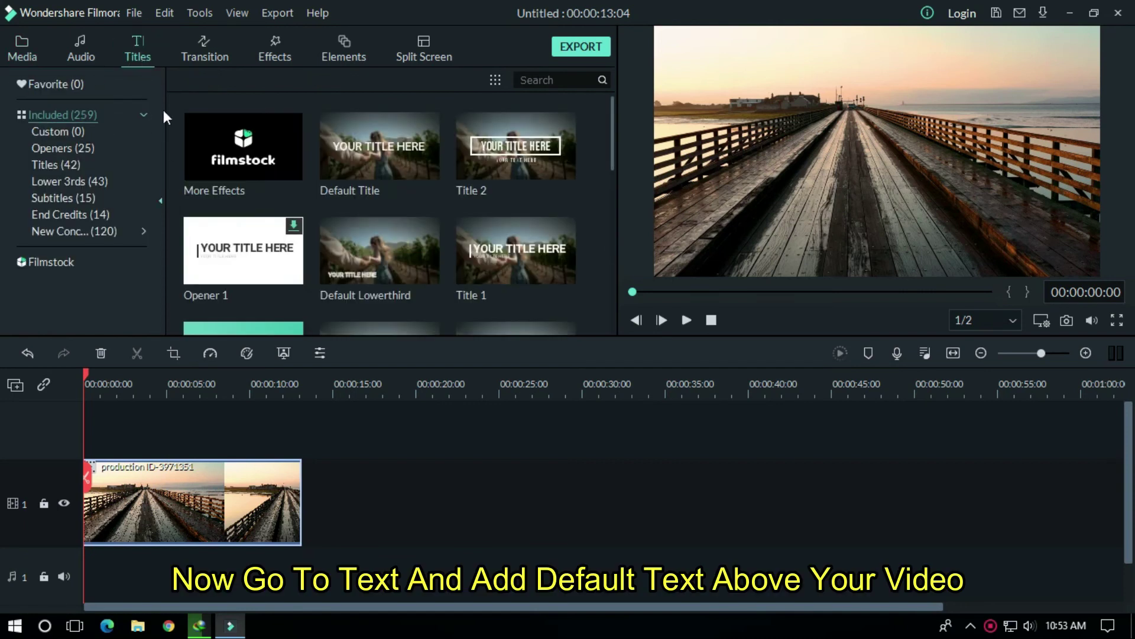
{"action": "left_click_drag", "start_coordinate": [407, 180], "coordinate": [305, 483]}
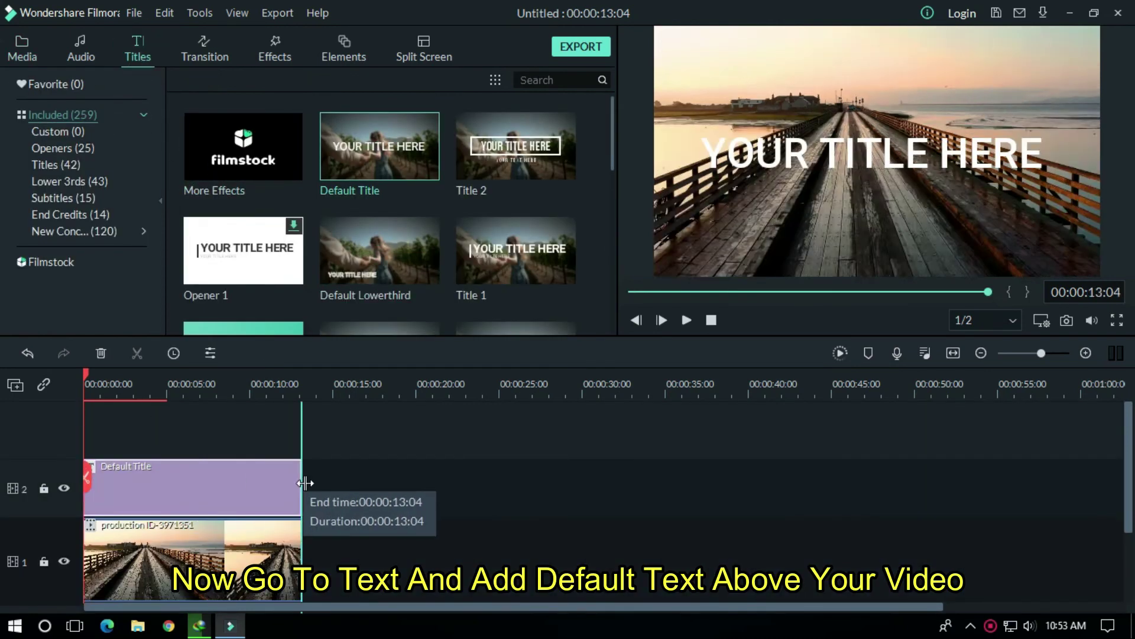
- Open the title in the advanced text editor and replace its text with "Die With Memories. Not Deams"
{"action": "double_click", "coordinate": [240, 480]}
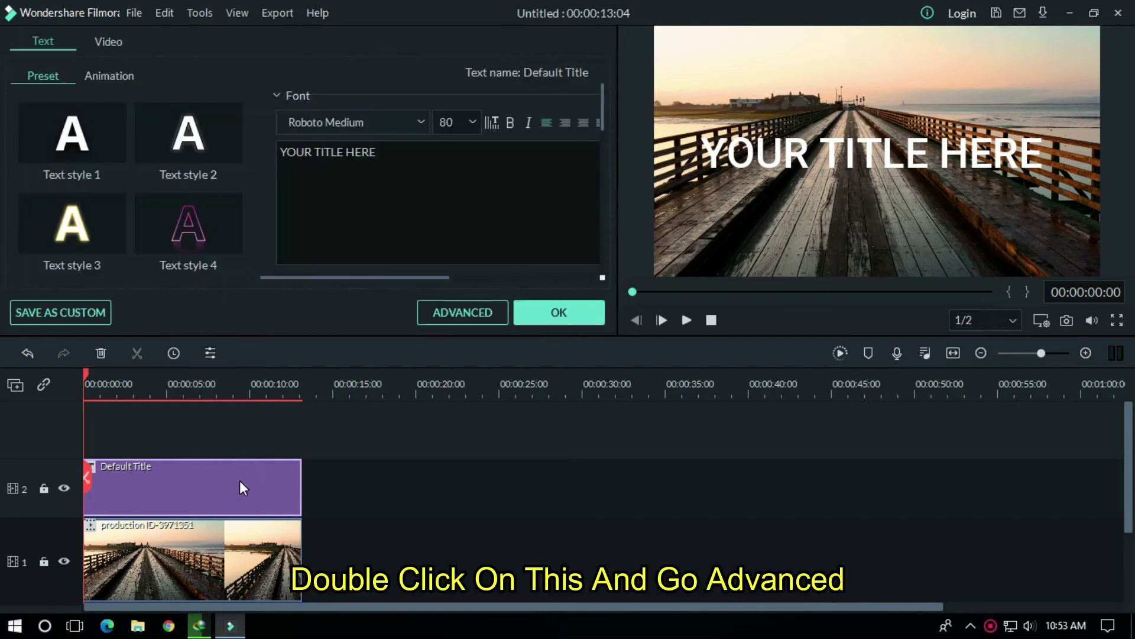
{"action": "left_click", "coordinate": [435, 317]}
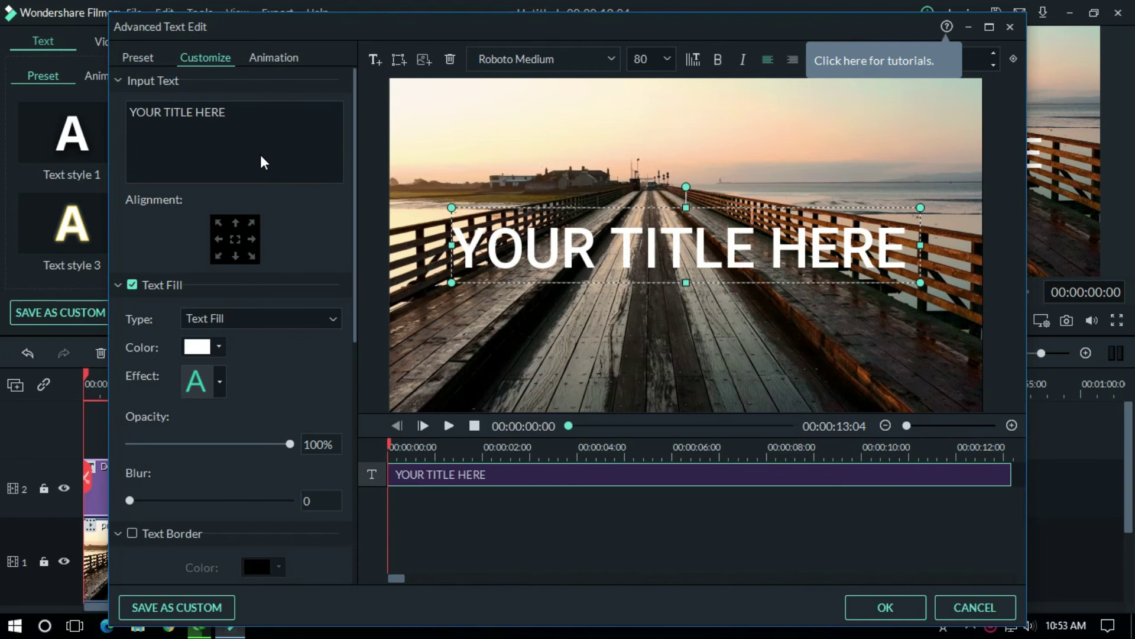
{"action": "left_click", "coordinate": [245, 124]}
{"action": "key", "text": "ctrl+shift+Left"}
{"action": "key", "text": "ctrl+shift+Left"}
{"action": "key", "text": "ctrl+shift+Left"}
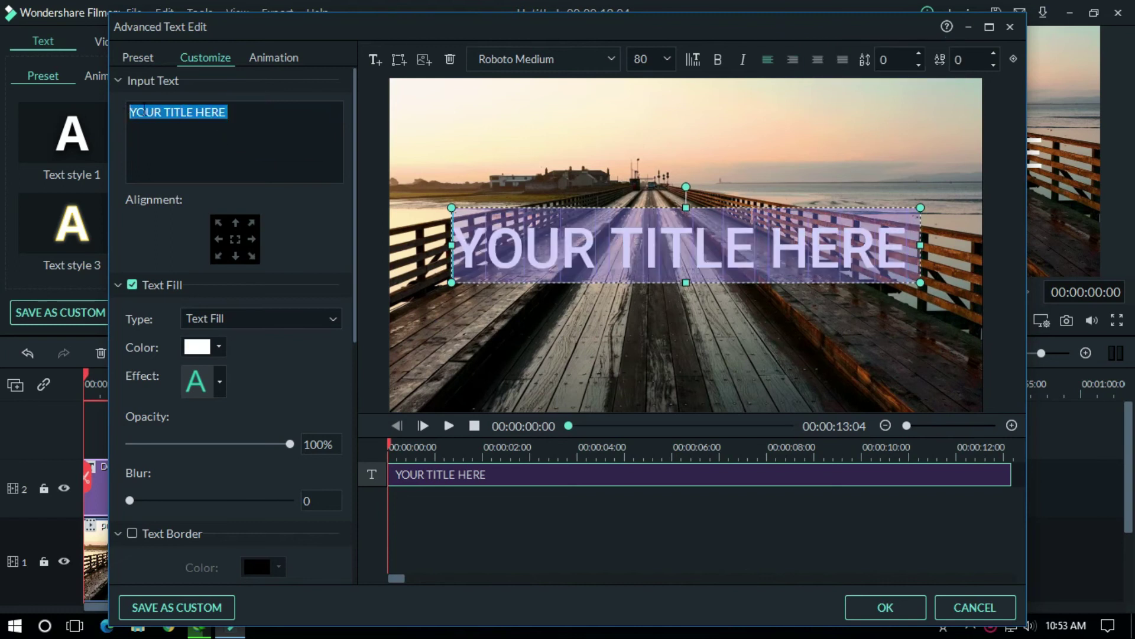
{"action": "type", "text": "Sie"}
{"action": "key", "text": "BackSpace"}
{"action": "key", "text": "BackSpace"}
{"action": "key", "text": "BackSpace"}
{"action": "type", "text": "D"}
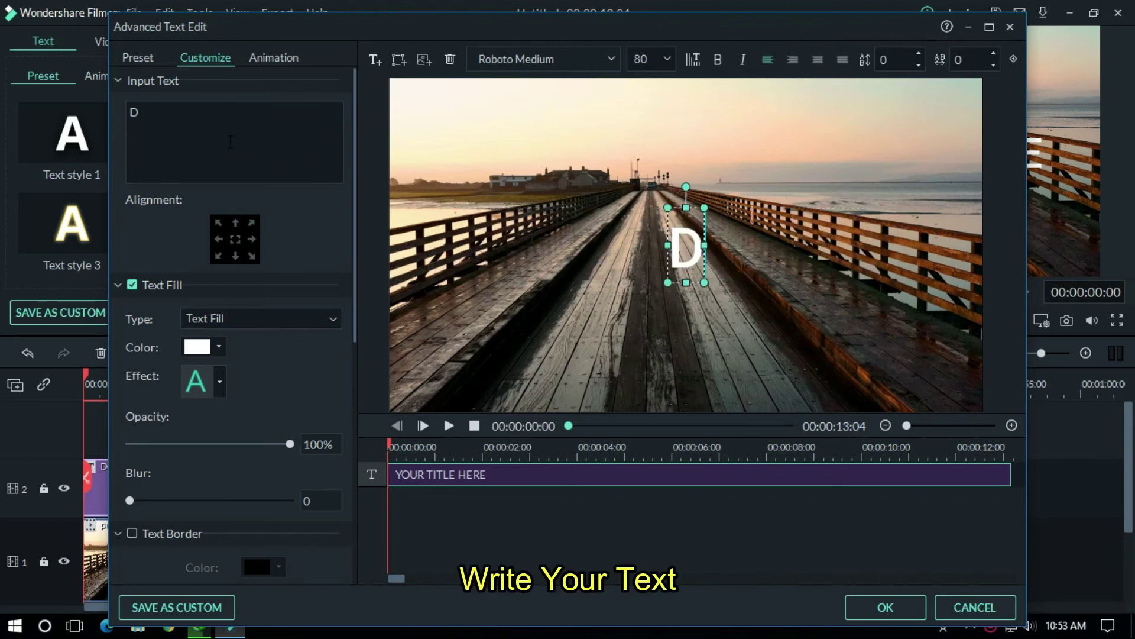
{"action": "type", "text": "ie With Memories. Not deams"}
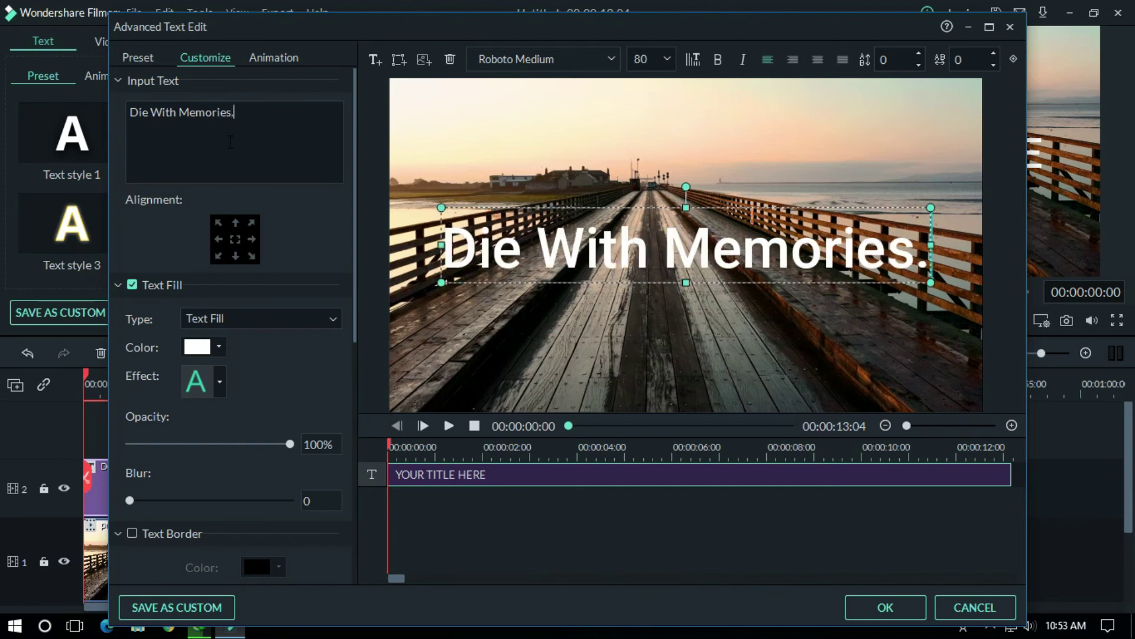
{"action": "left_click", "coordinate": [266, 112]}
{"action": "key", "text": "BackSpace"}
{"action": "type", "text": "Deams"}
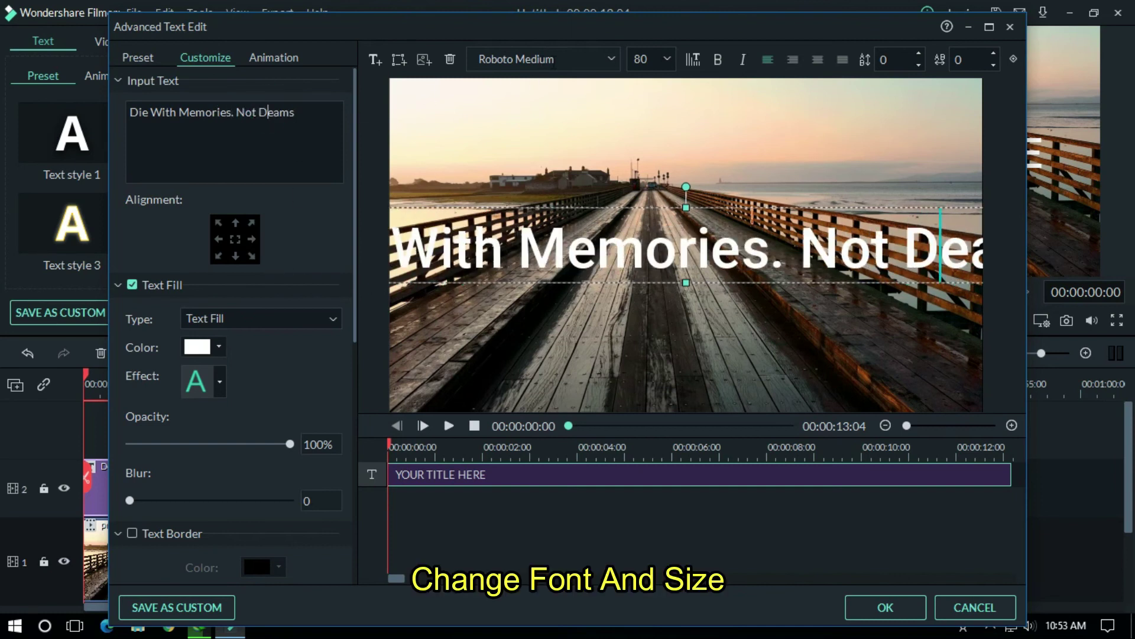
- Set the title's font to Baloo and its size to 60
{"action": "left_click", "coordinate": [556, 59]}
{"action": "type", "text": "baloo"}
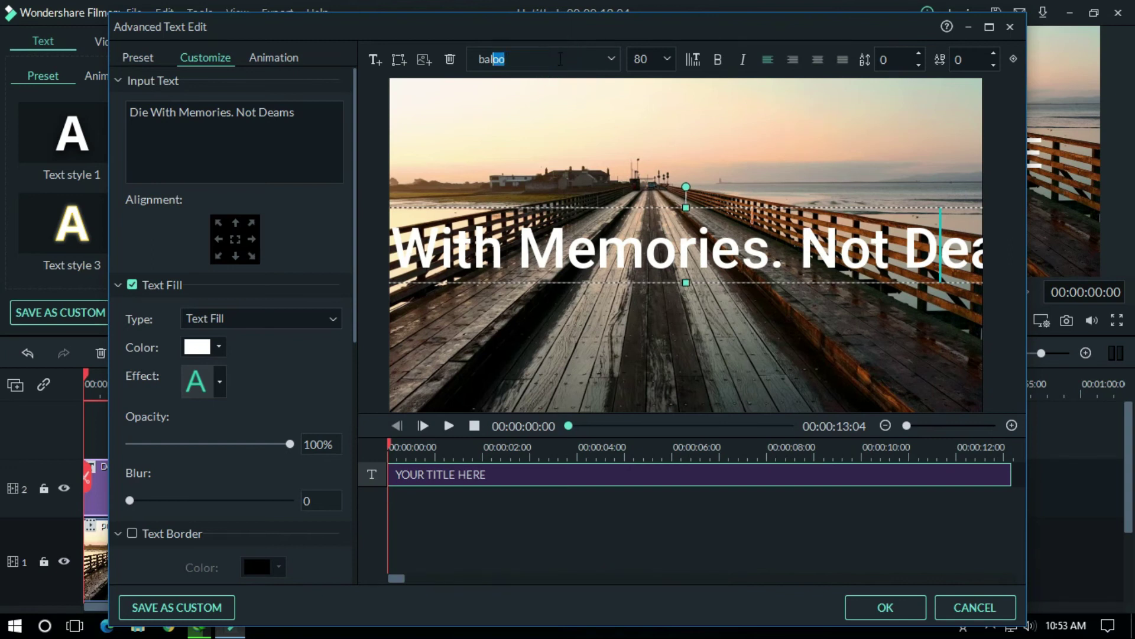
{"action": "key", "text": "Return"}
{"action": "double_click", "coordinate": [644, 59]}
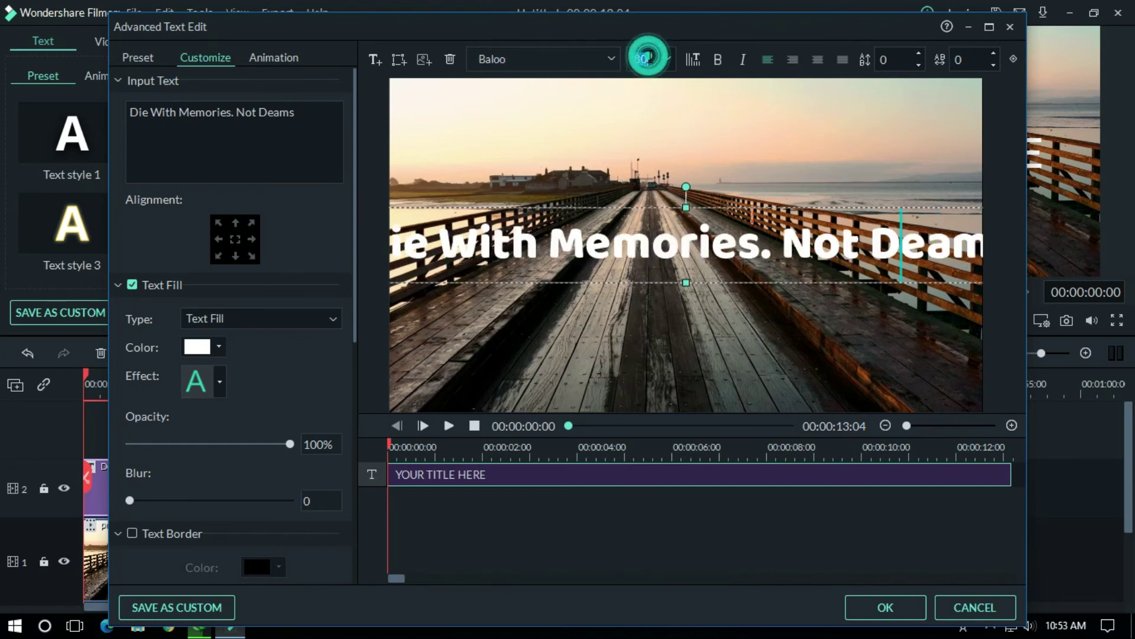
{"action": "type", "text": "60"}
{"action": "key", "text": "Return"}
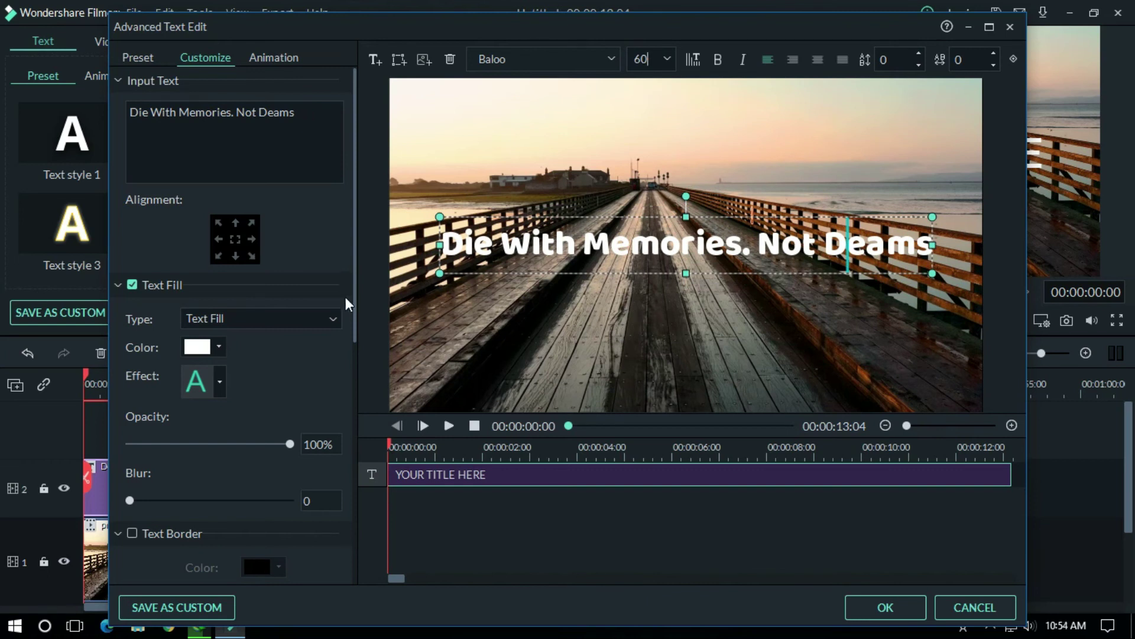
- Set the title's text fill to the peach sky color #fec79b, sampled from the video preview
{"action": "left_click_drag", "start_coordinate": [353, 289], "coordinate": [353, 315]}
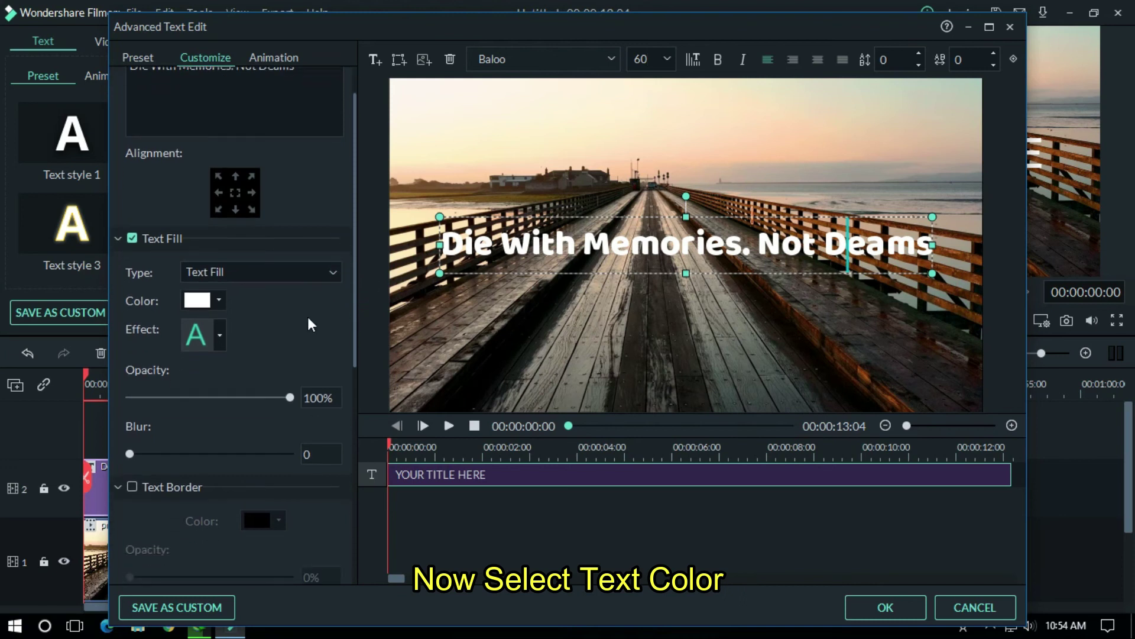
{"action": "left_click", "coordinate": [219, 299]}
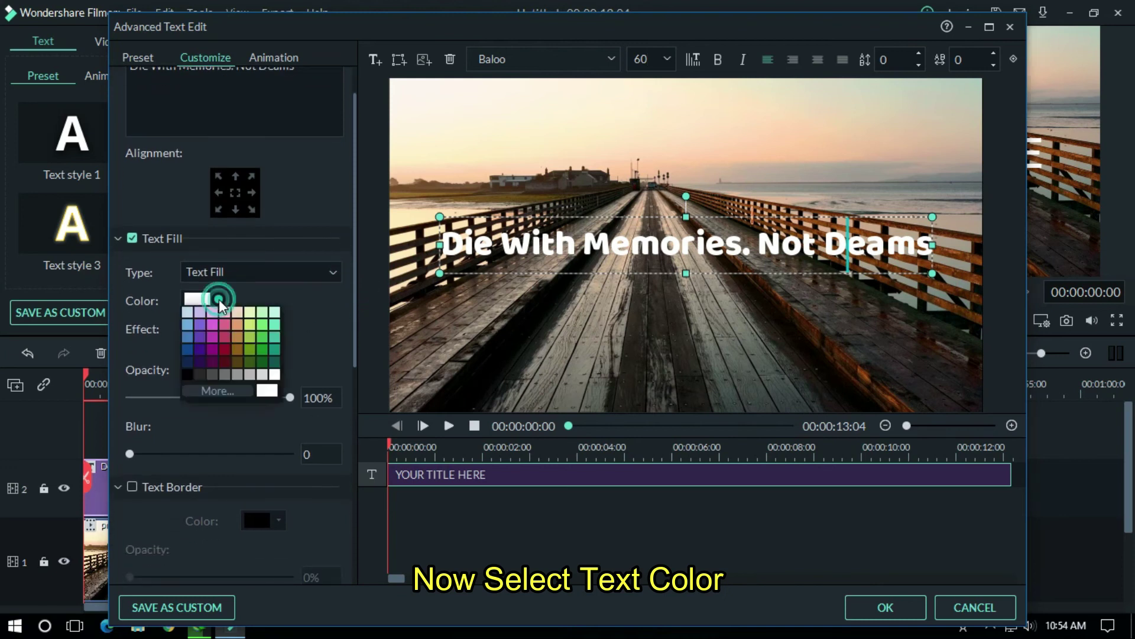
{"action": "left_click", "coordinate": [228, 392]}
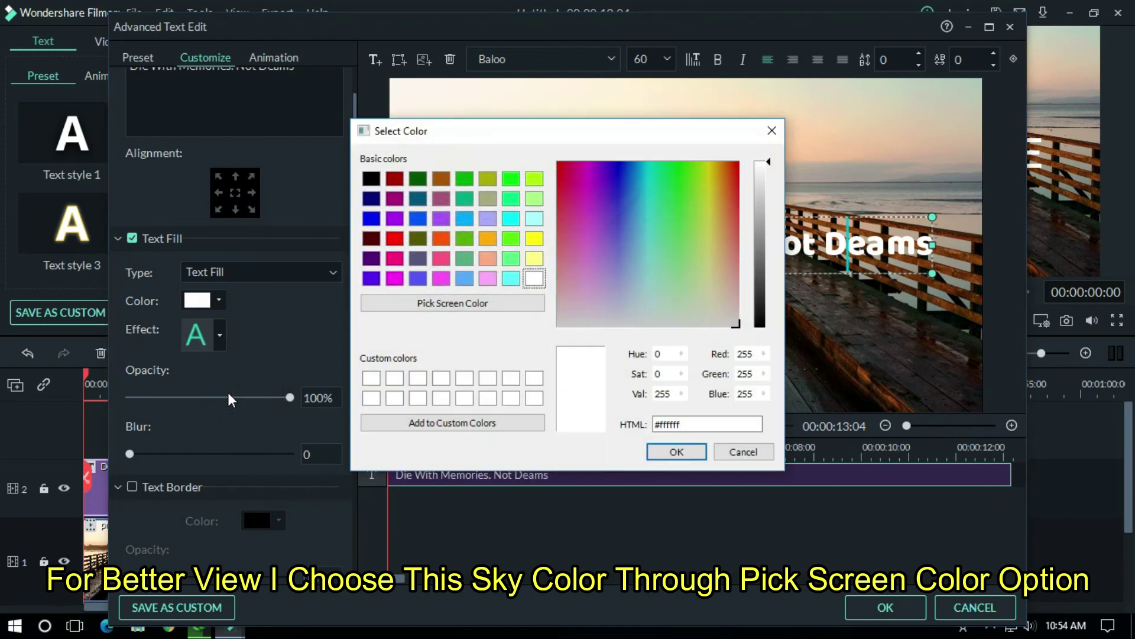
{"action": "left_click_drag", "start_coordinate": [539, 136], "coordinate": [278, 126]}
{"action": "left_click", "coordinate": [210, 291]}
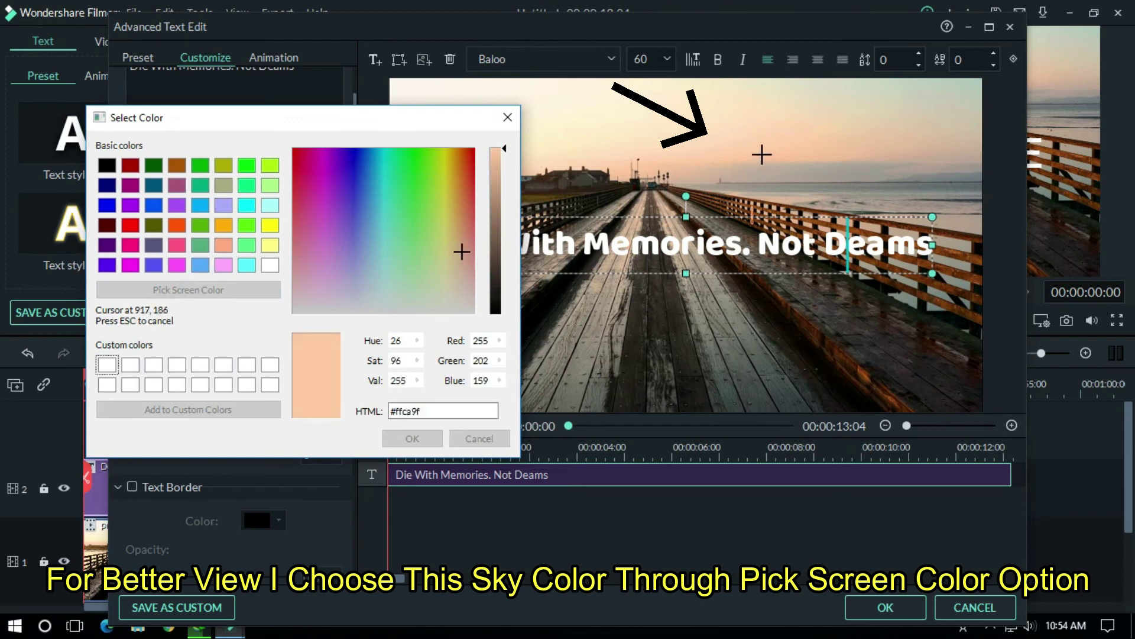
{"action": "left_click", "coordinate": [763, 156]}
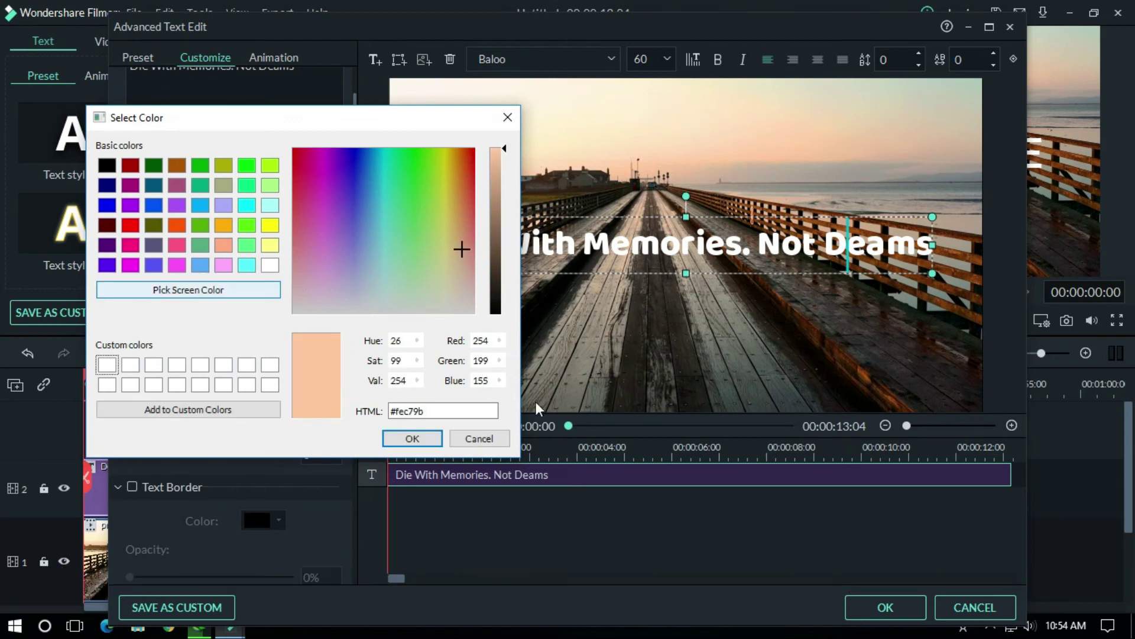
{"action": "left_click", "coordinate": [412, 438]}
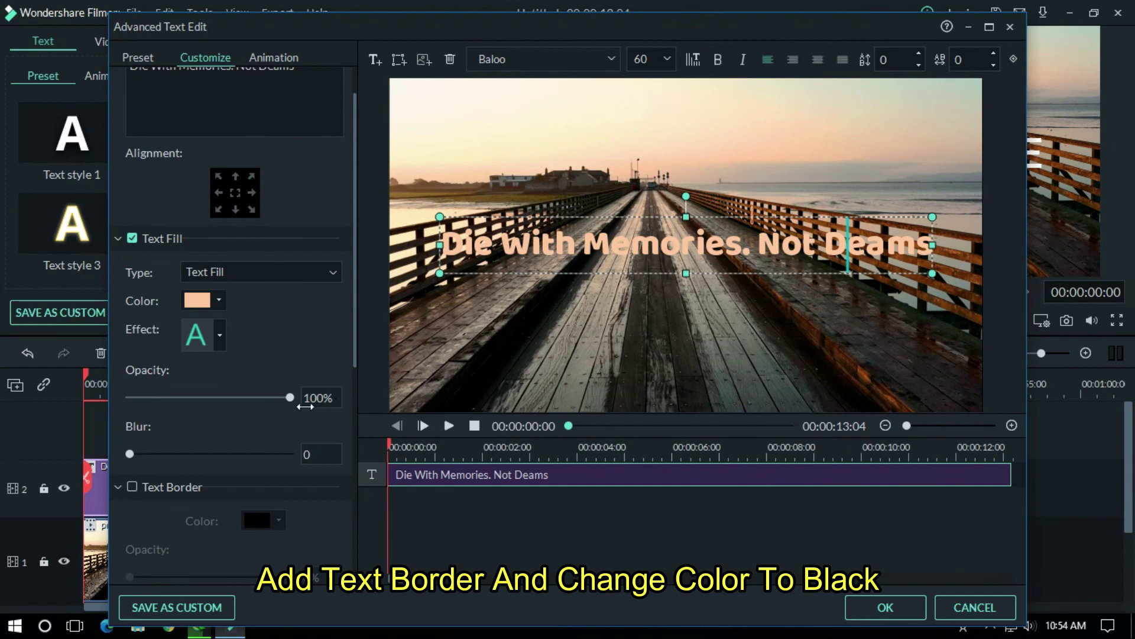
- Enable the title's text border and set its color to black
{"action": "left_click_drag", "start_coordinate": [357, 315], "coordinate": [358, 445]}
{"action": "left_click", "coordinate": [130, 241]}
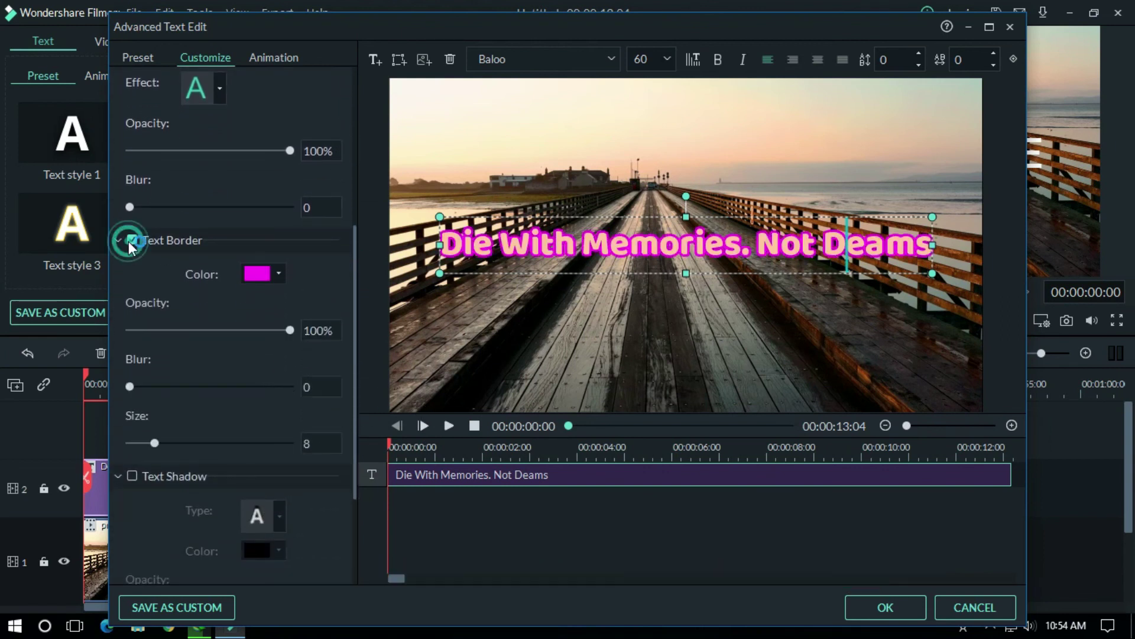
{"action": "left_click", "coordinate": [280, 273]}
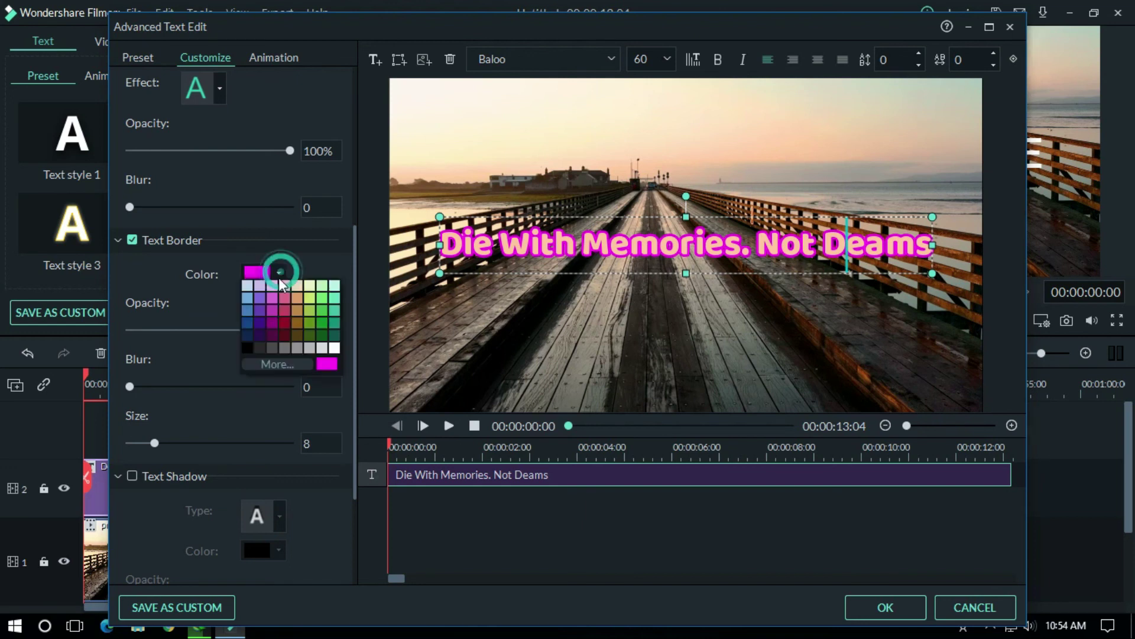
{"action": "left_click", "coordinate": [241, 347]}
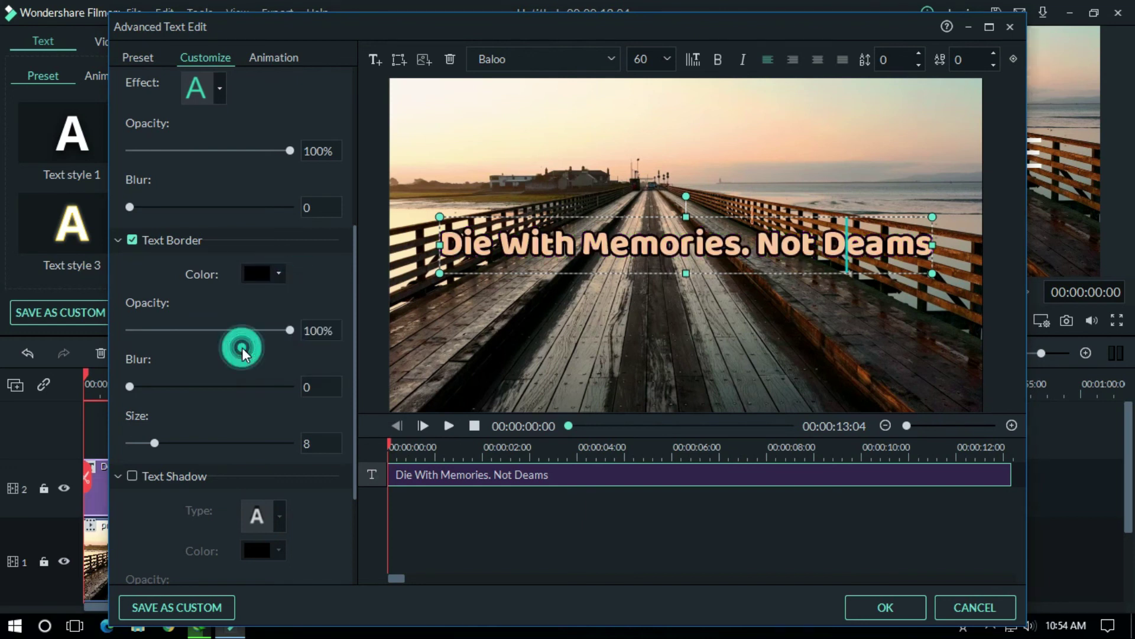
- Enable the title's text shadow and apply the title edits to return to the timeline
{"action": "left_click_drag", "start_coordinate": [353, 332], "coordinate": [350, 414]}
{"action": "left_click", "coordinate": [134, 322]}
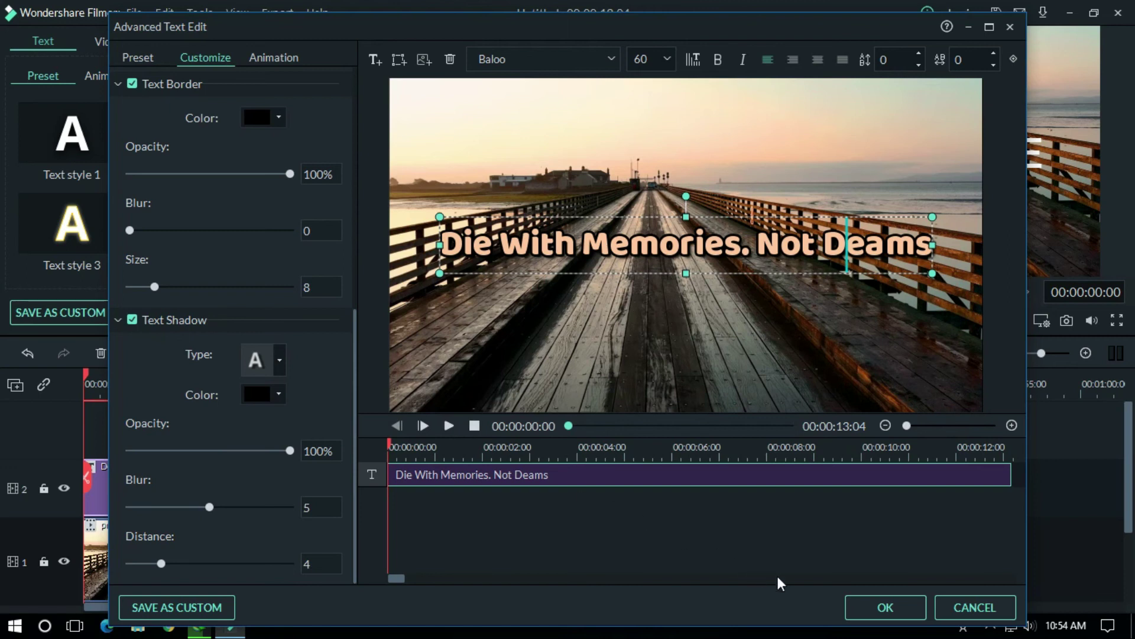
{"action": "left_click", "coordinate": [871, 612]}
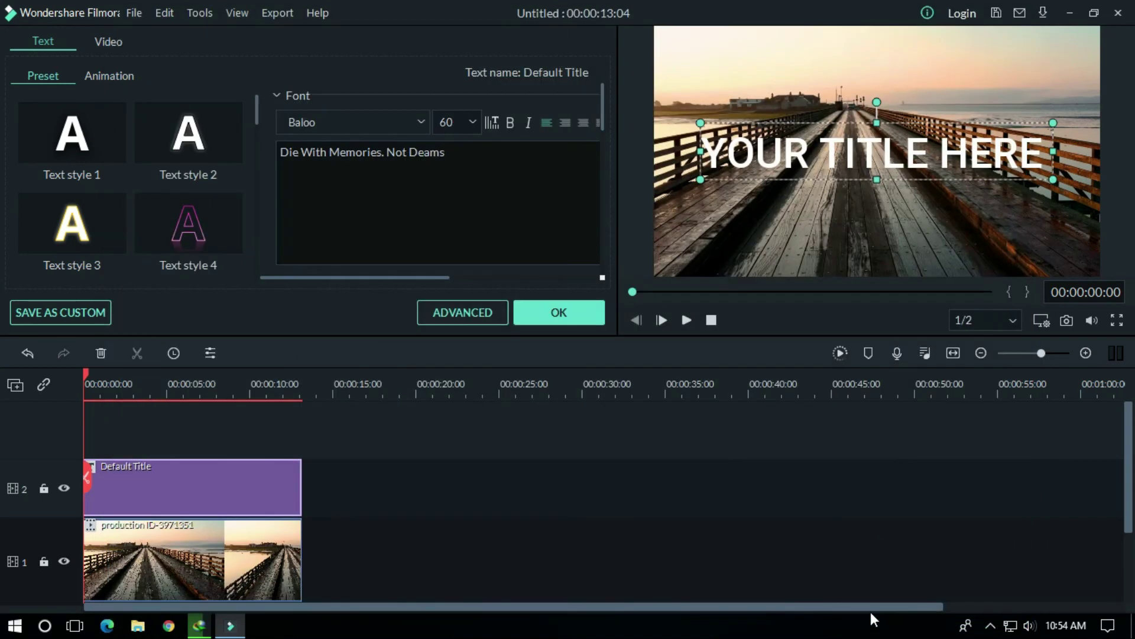
{"action": "left_click", "coordinate": [543, 321]}
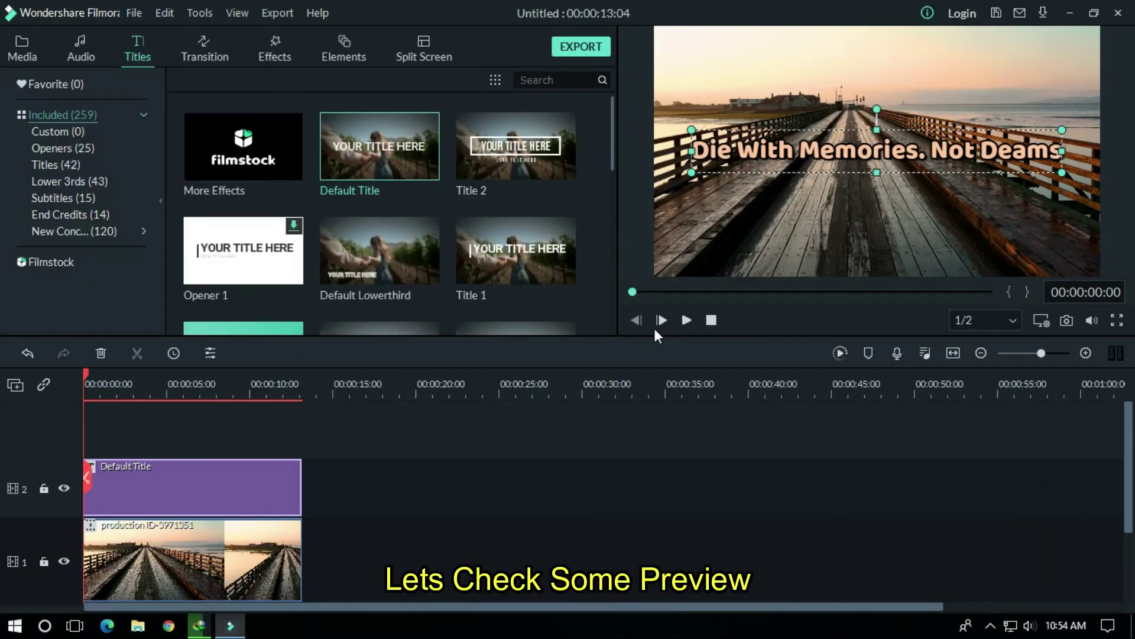
- Play the titled video to review the text over the footage, pausing at about 6 seconds
{"action": "left_click", "coordinate": [687, 321]}
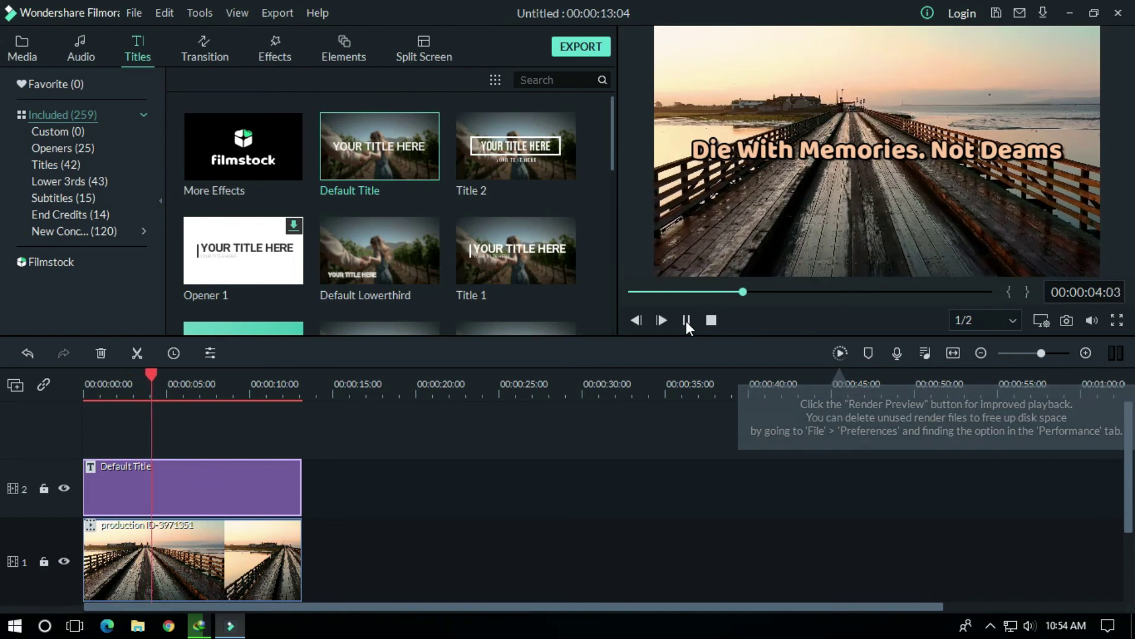
{"action": "left_click", "coordinate": [686, 321]}
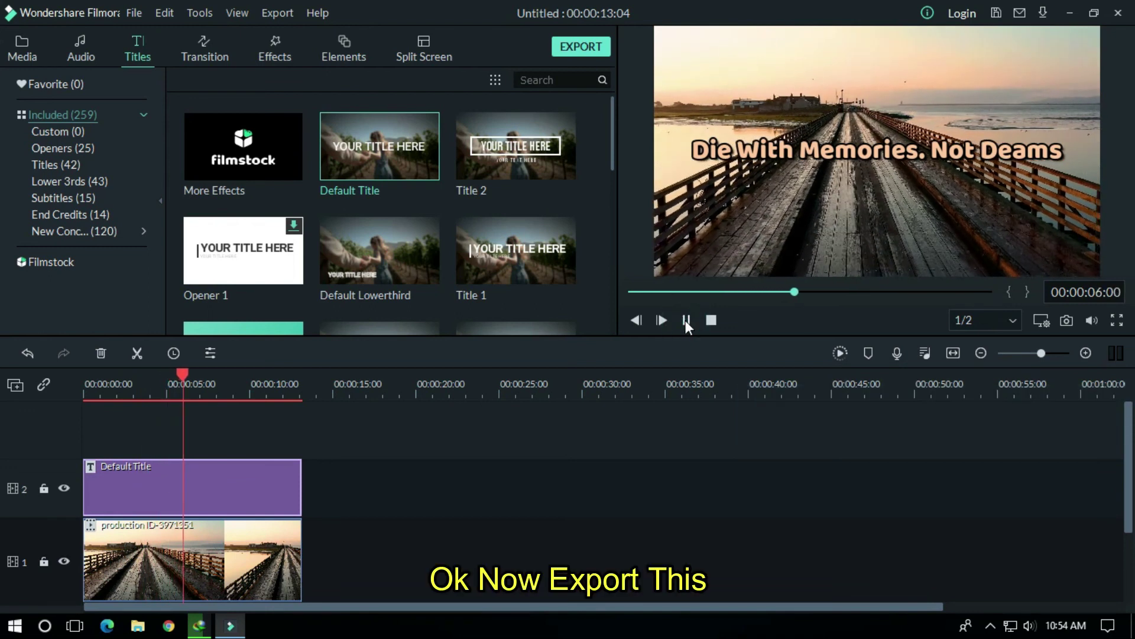
{"action": "left_click", "coordinate": [686, 320]}
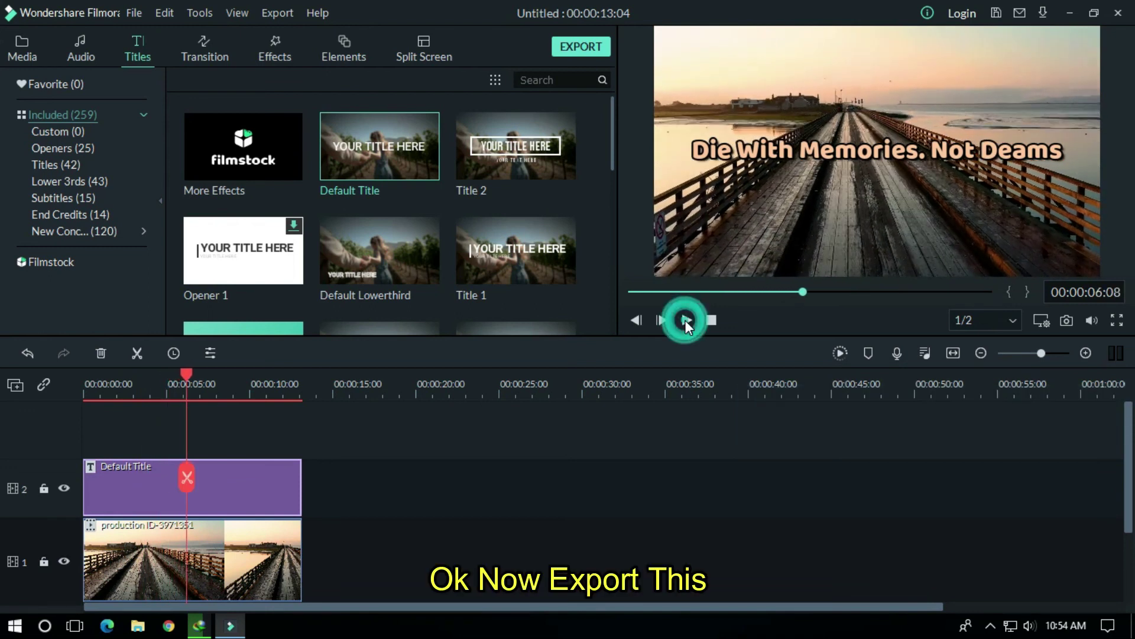
- Clear the default file name and export the titled video to the computer as MP4
{"action": "left_click", "coordinate": [580, 52]}
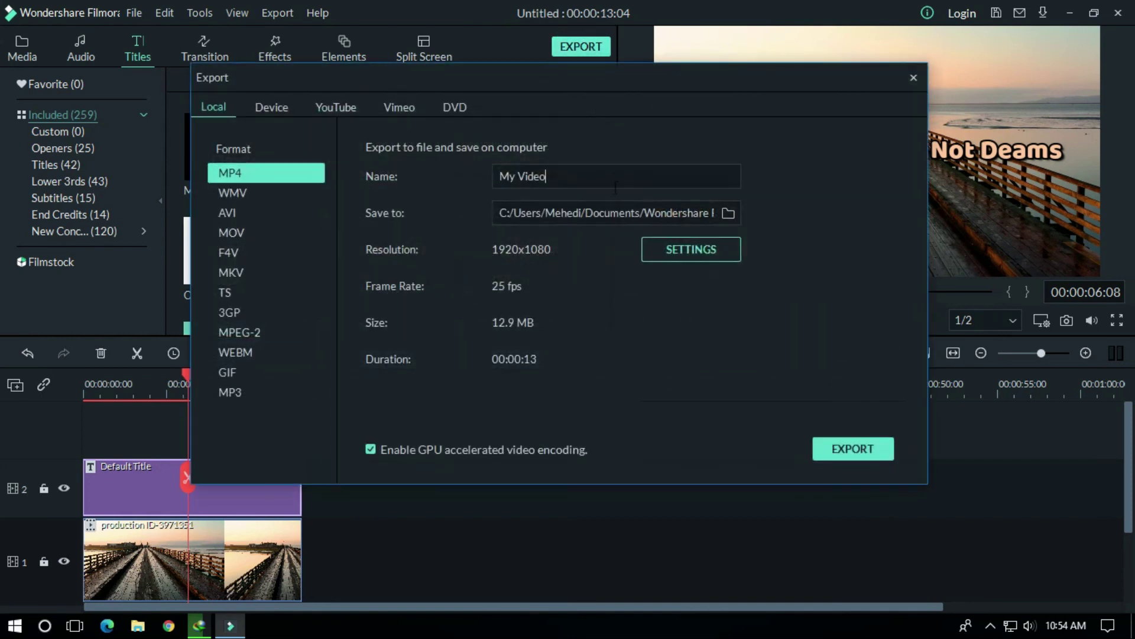
{"action": "double_click", "coordinate": [567, 180]}
{"action": "left_click", "coordinate": [554, 168]}
{"action": "double_click", "coordinate": [554, 168]}
{"action": "key", "text": "BackSpace"}
{"action": "left_click", "coordinate": [848, 444]}
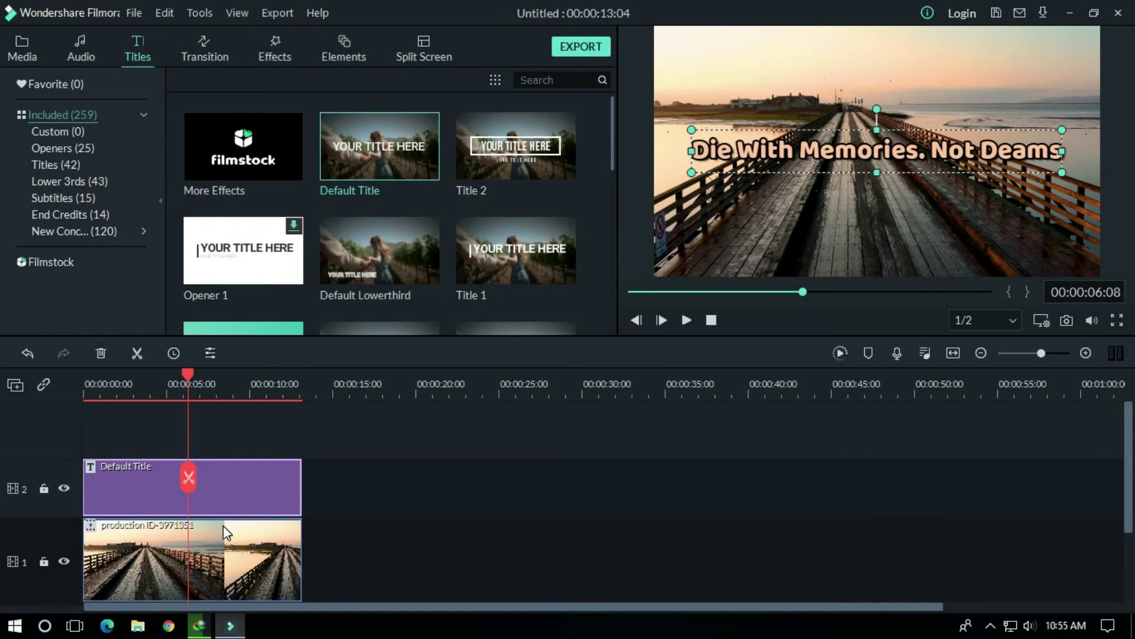
- Apply the Cool Max color correction preset to the video clip beneath the title
{"action": "left_click", "coordinate": [235, 557]}
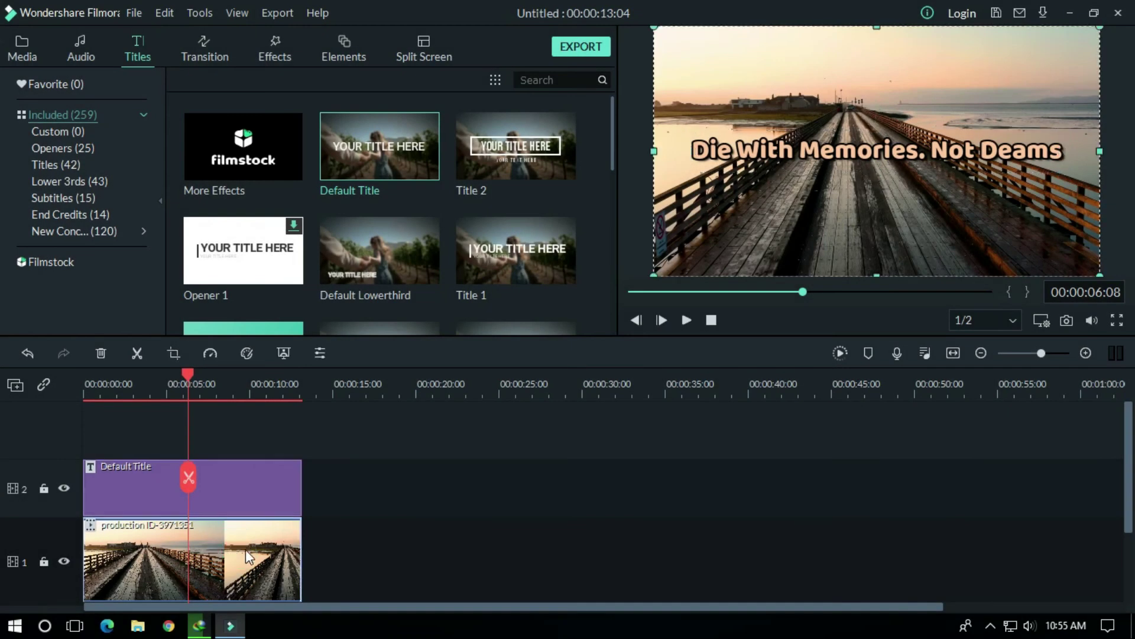
{"action": "left_click", "coordinate": [246, 354]}
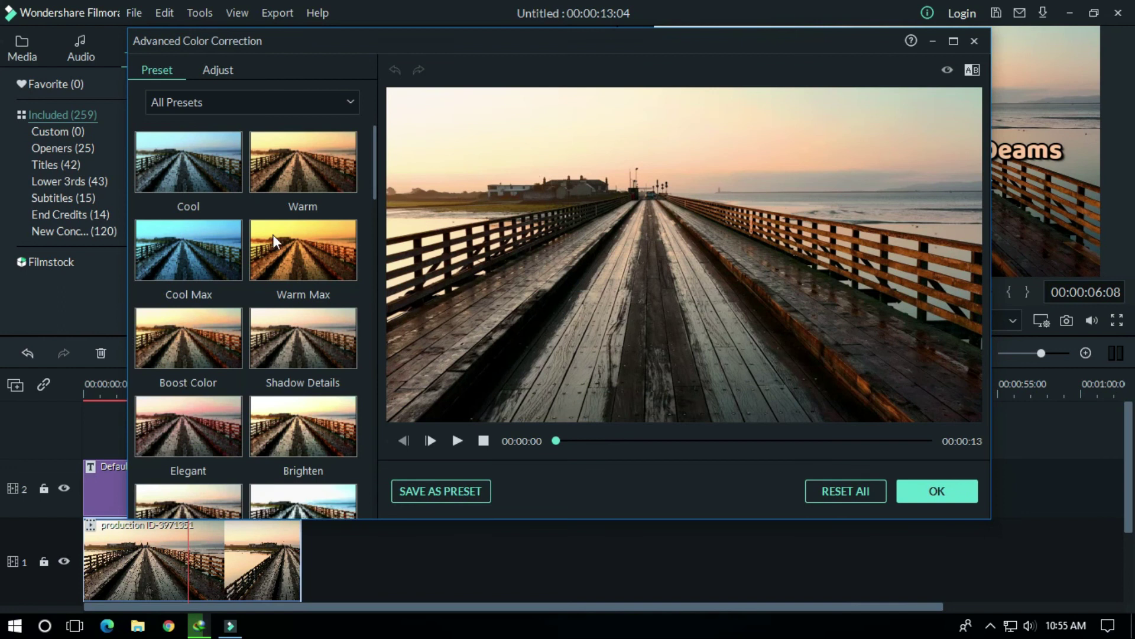
{"action": "left_click", "coordinate": [217, 258]}
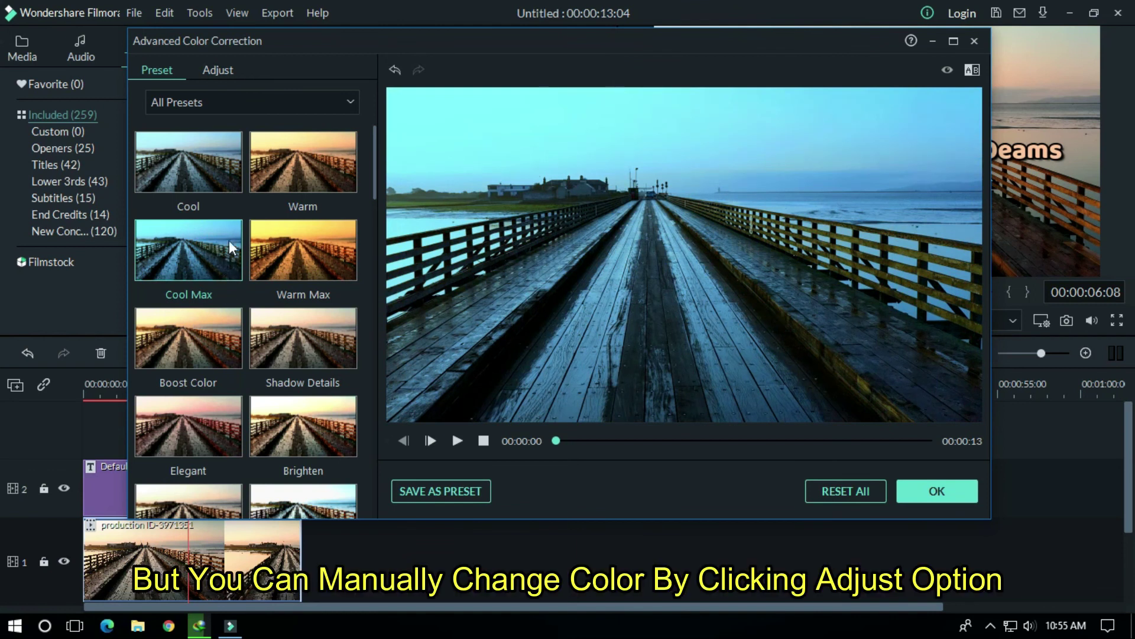
{"action": "left_click", "coordinate": [224, 69]}
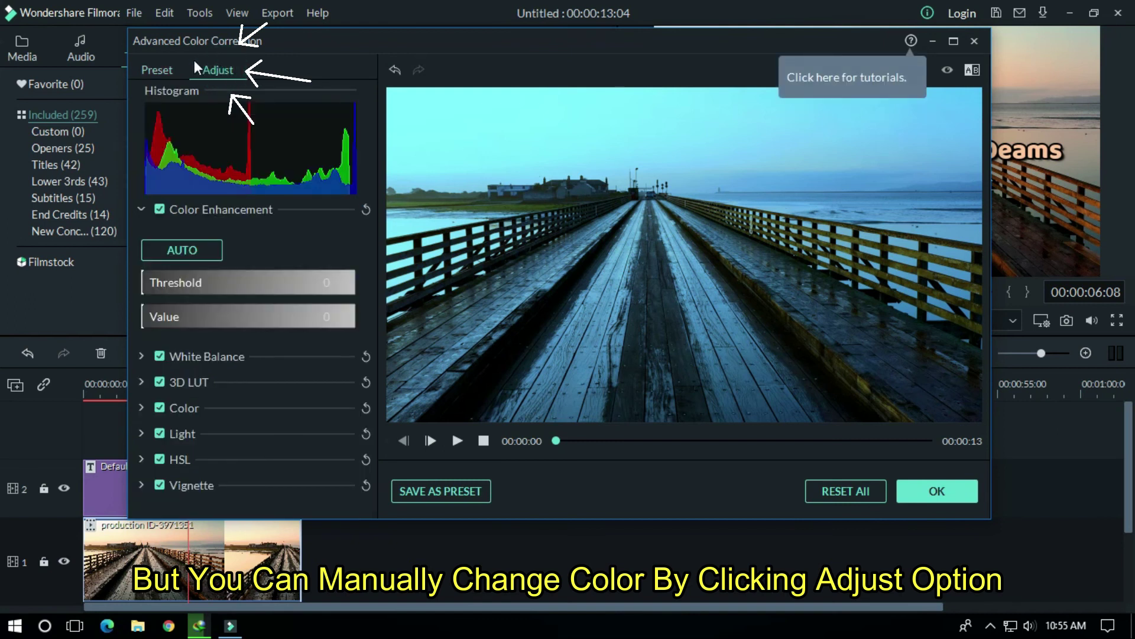
{"action": "left_click", "coordinate": [161, 68]}
{"action": "left_click", "coordinate": [930, 498]}
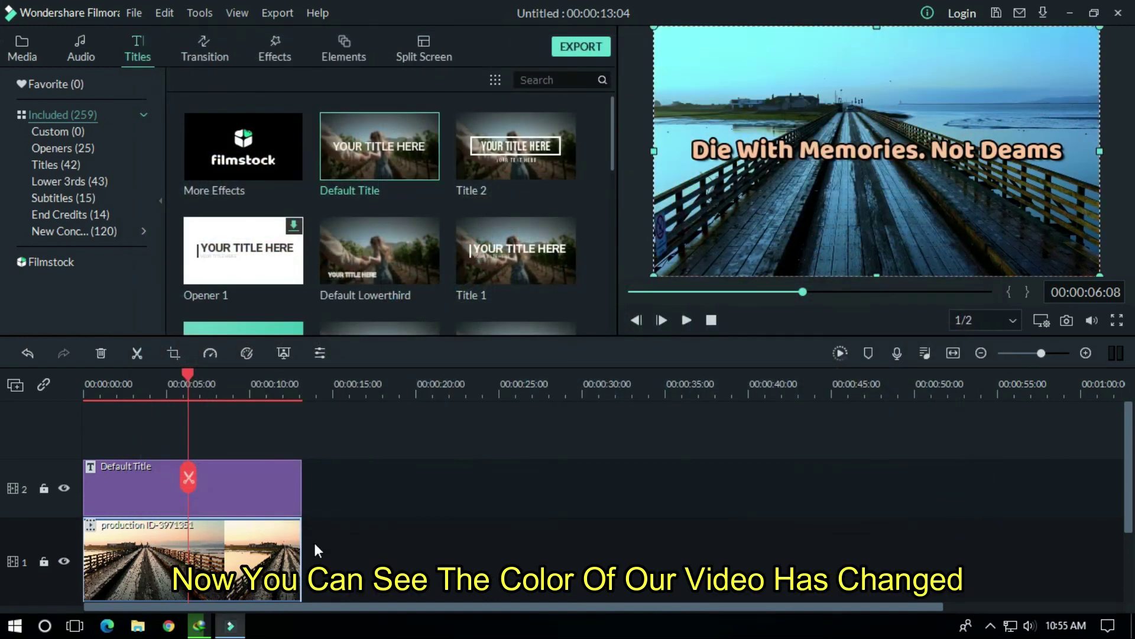
- Recolor the title's text fill with the light blue sampled from the sky in the preview, and apply the title edits
{"action": "double_click", "coordinate": [236, 486]}
{"action": "left_click", "coordinate": [462, 311]}
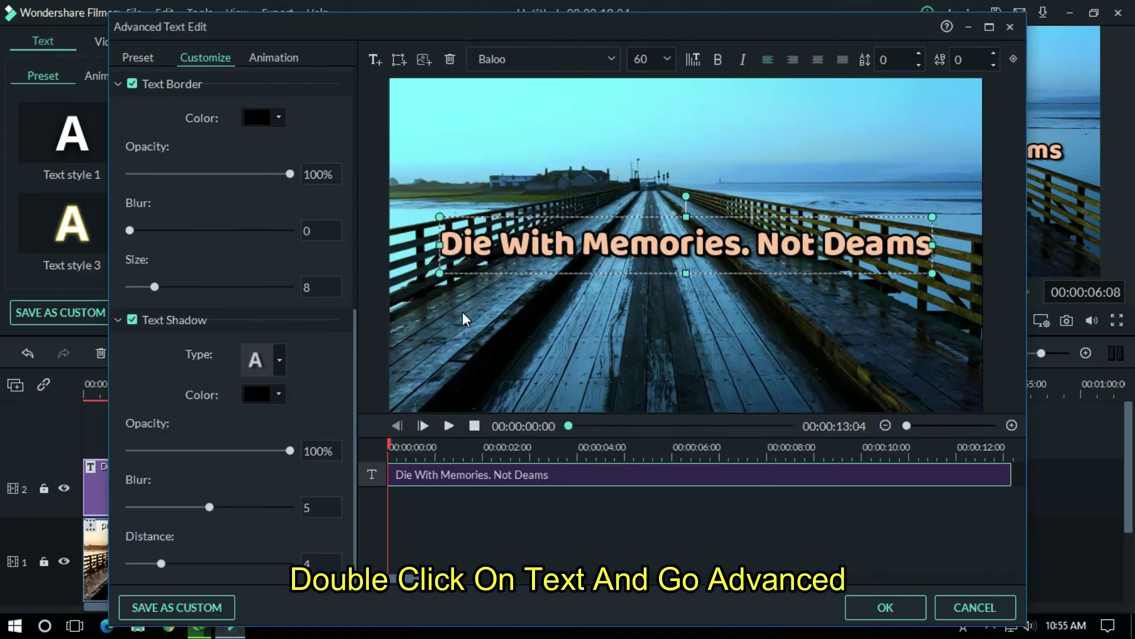
{"action": "left_click_drag", "start_coordinate": [357, 359], "coordinate": [360, 123]}
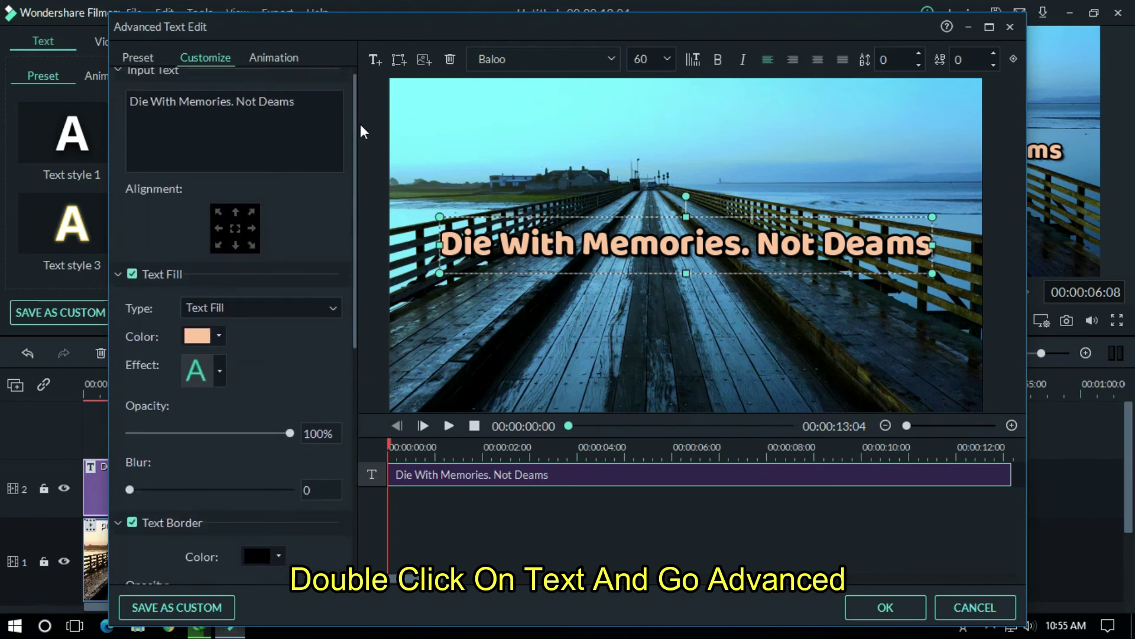
{"action": "left_click", "coordinate": [219, 332]}
{"action": "left_click", "coordinate": [232, 429]}
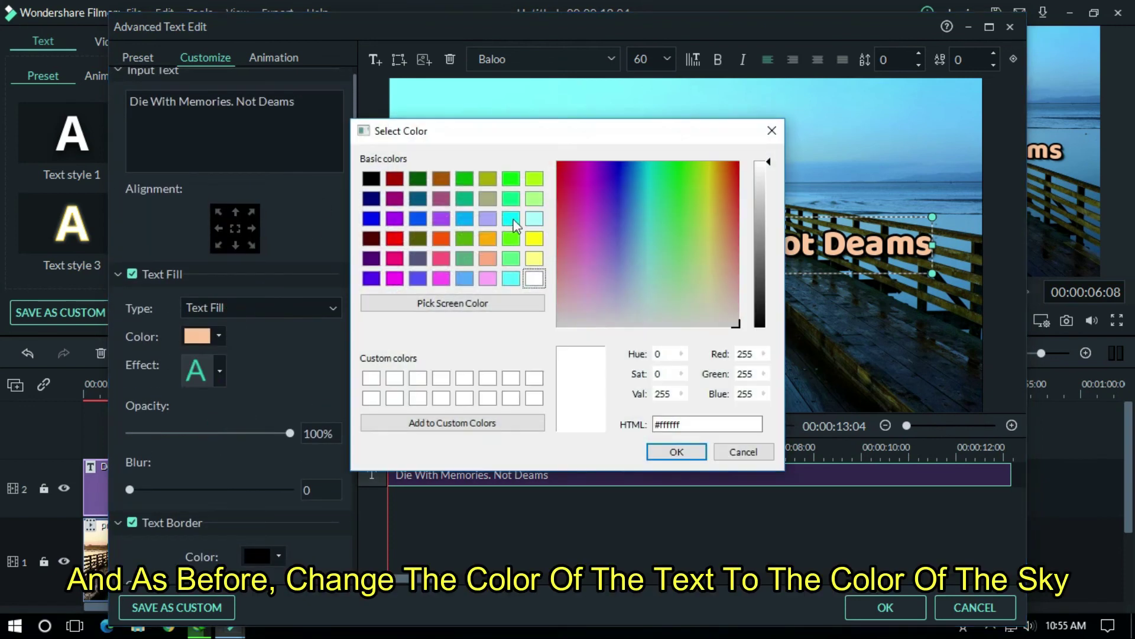
{"action": "left_click_drag", "start_coordinate": [583, 137], "coordinate": [282, 124]}
{"action": "left_click", "coordinate": [165, 292]}
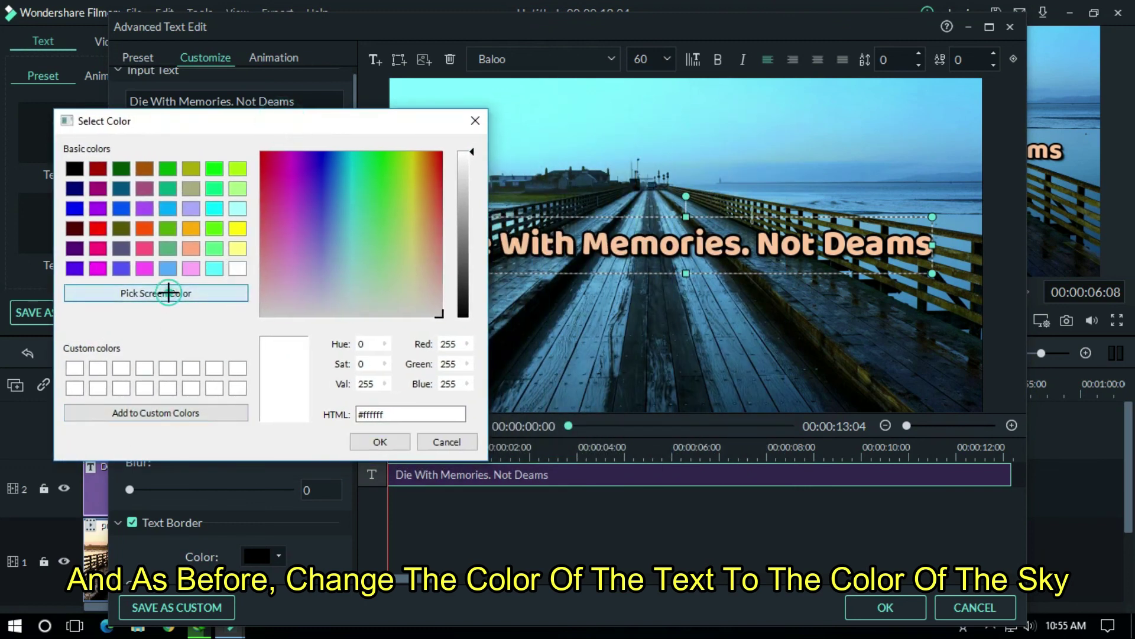
{"action": "left_click", "coordinate": [772, 152]}
{"action": "left_click", "coordinate": [374, 442]}
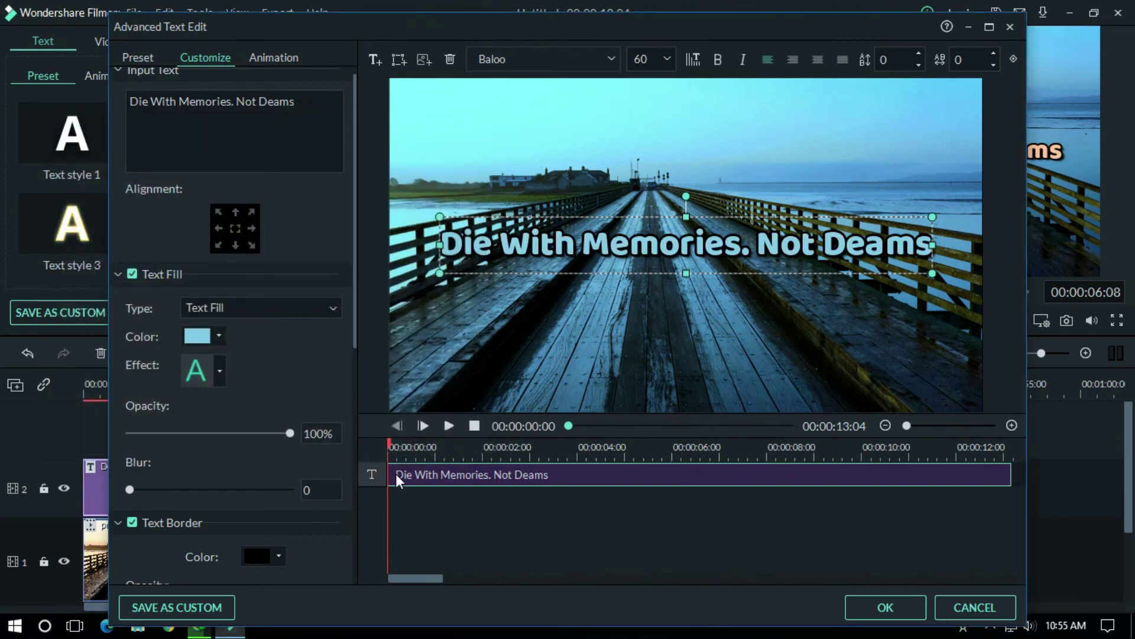
{"action": "left_click", "coordinate": [879, 612]}
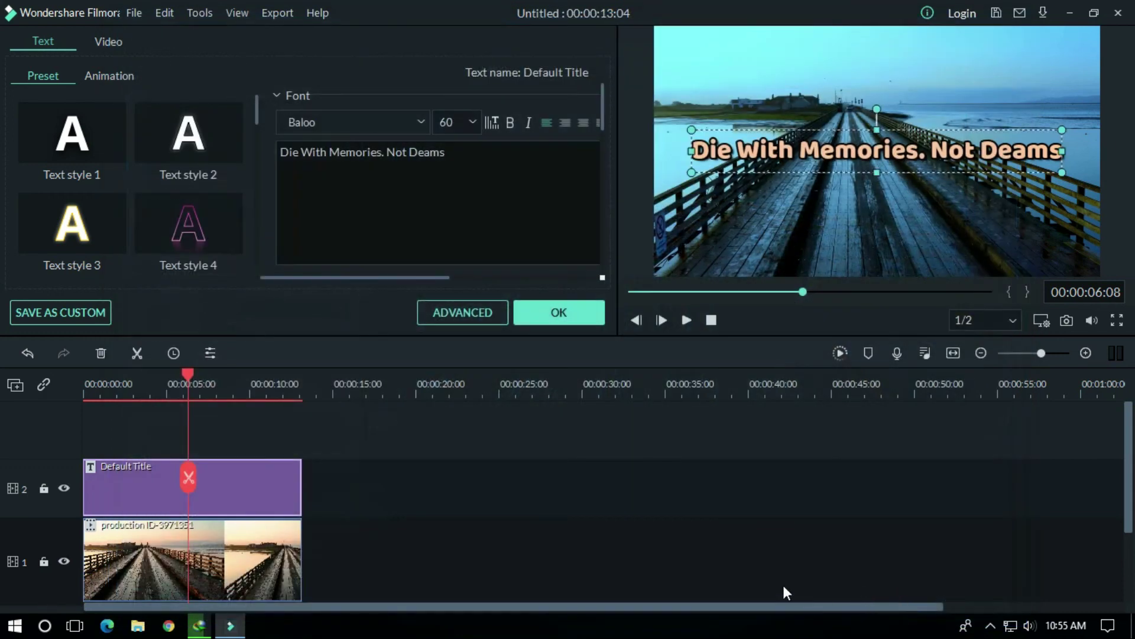
{"action": "left_click", "coordinate": [564, 314]}
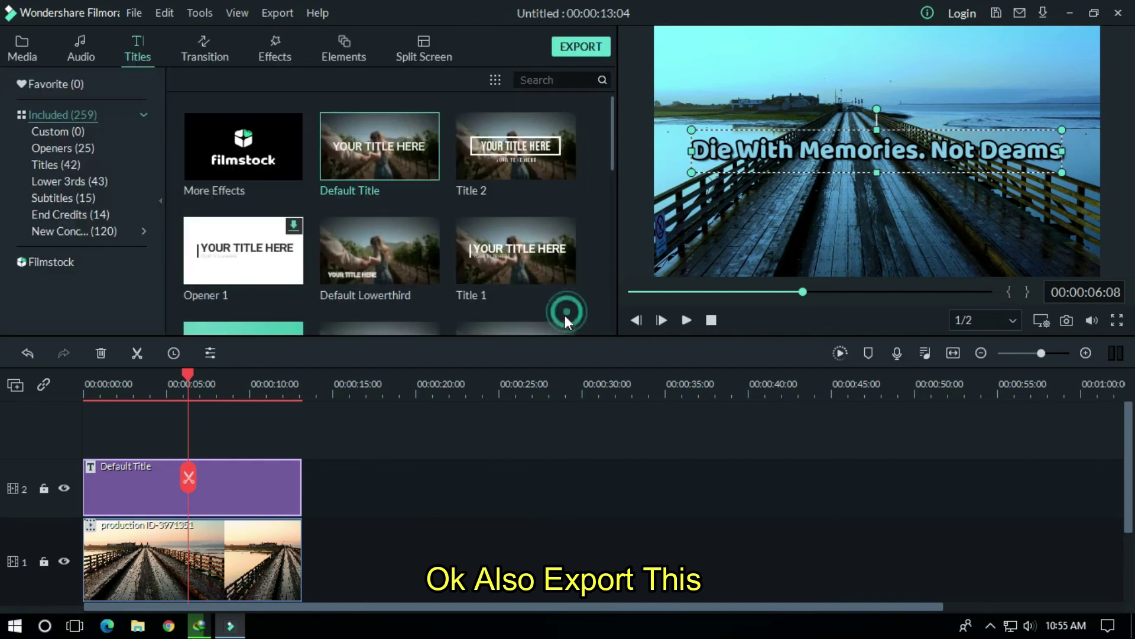
- Export the recolored video to the computer as an MP4 named 2
{"action": "left_click", "coordinate": [588, 47]}
{"action": "left_click", "coordinate": [558, 177]}
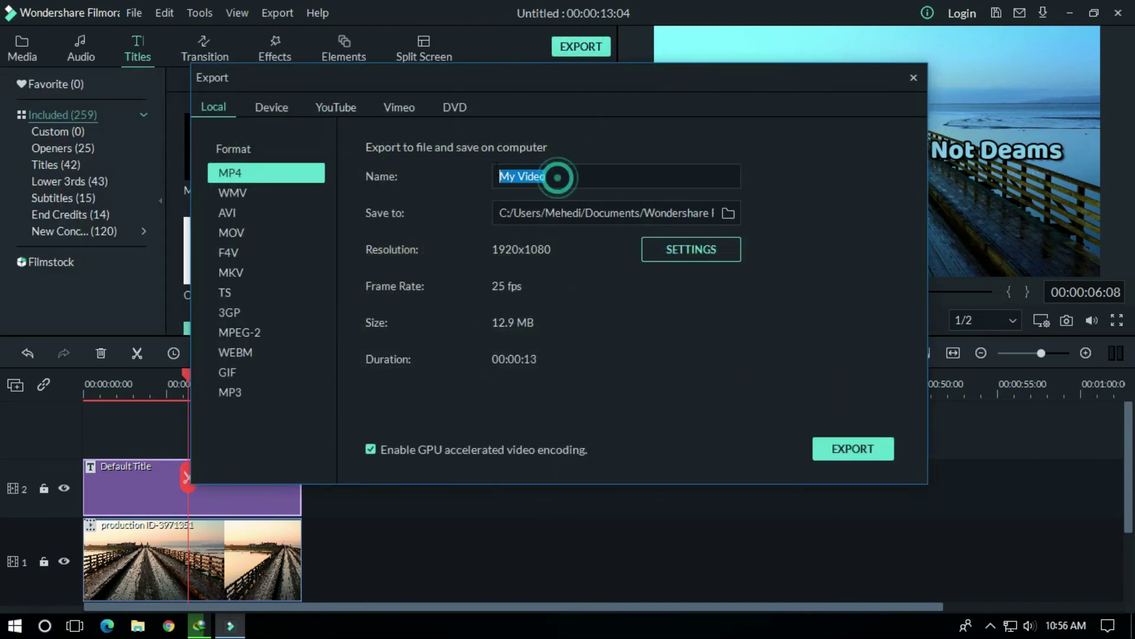
{"action": "type", "text": "2"}
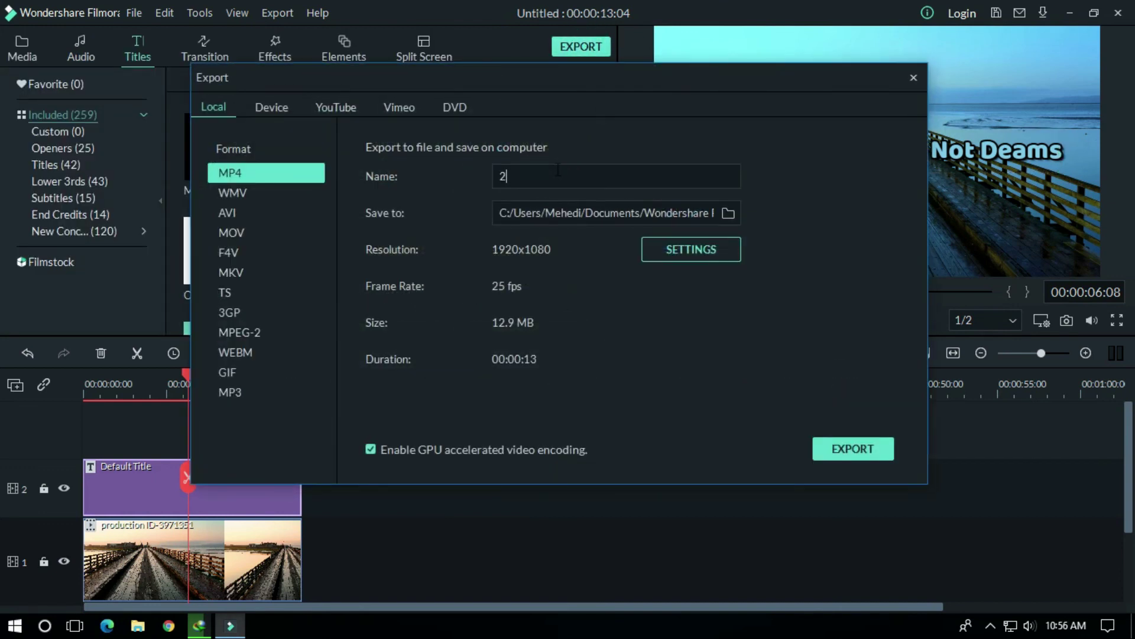
{"action": "left_click", "coordinate": [859, 453]}
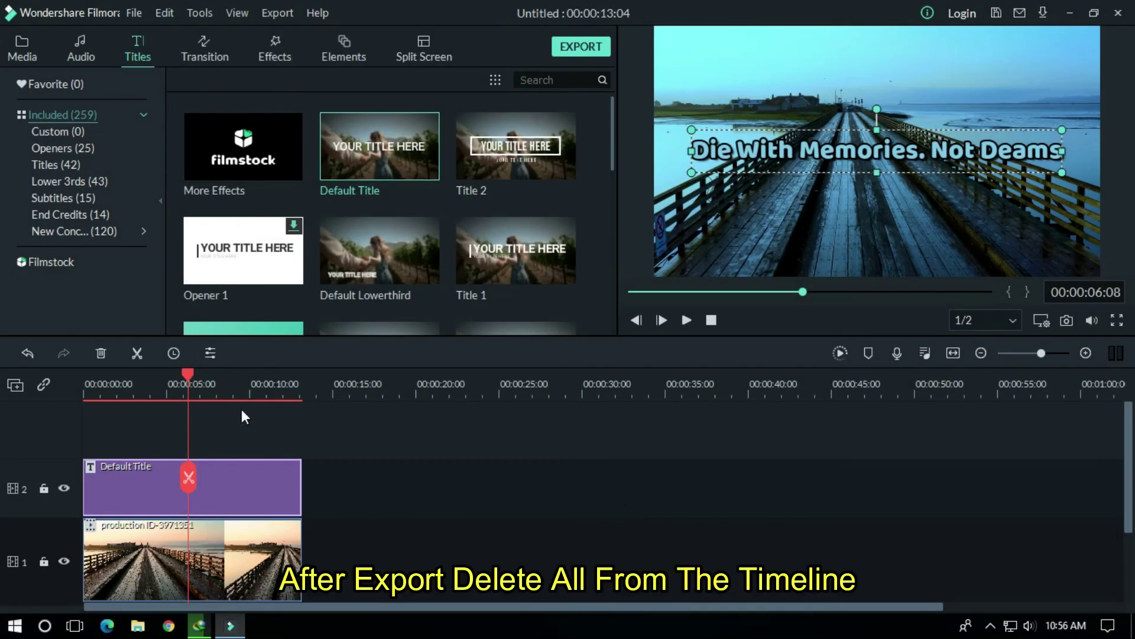
- Delete the title and the bridge video clip from the timeline
{"action": "left_click_drag", "start_coordinate": [324, 562], "coordinate": [216, 495]}
{"action": "right_click", "coordinate": [217, 494]}
{"action": "left_click", "coordinate": [272, 281]}
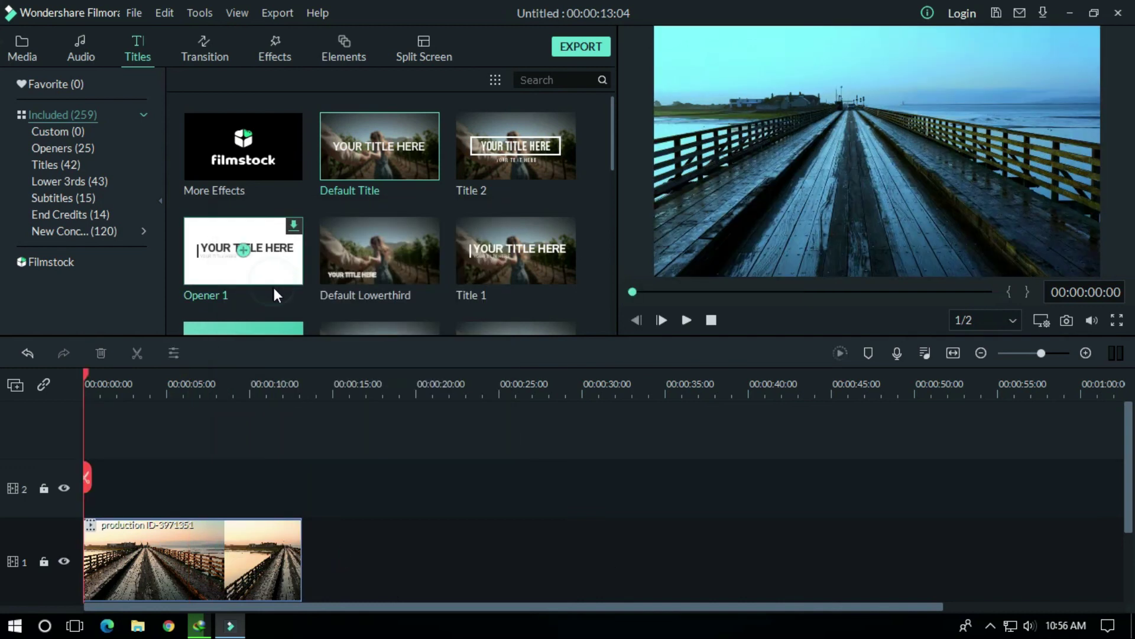
{"action": "left_click", "coordinate": [229, 520]}
{"action": "right_click", "coordinate": [226, 537]}
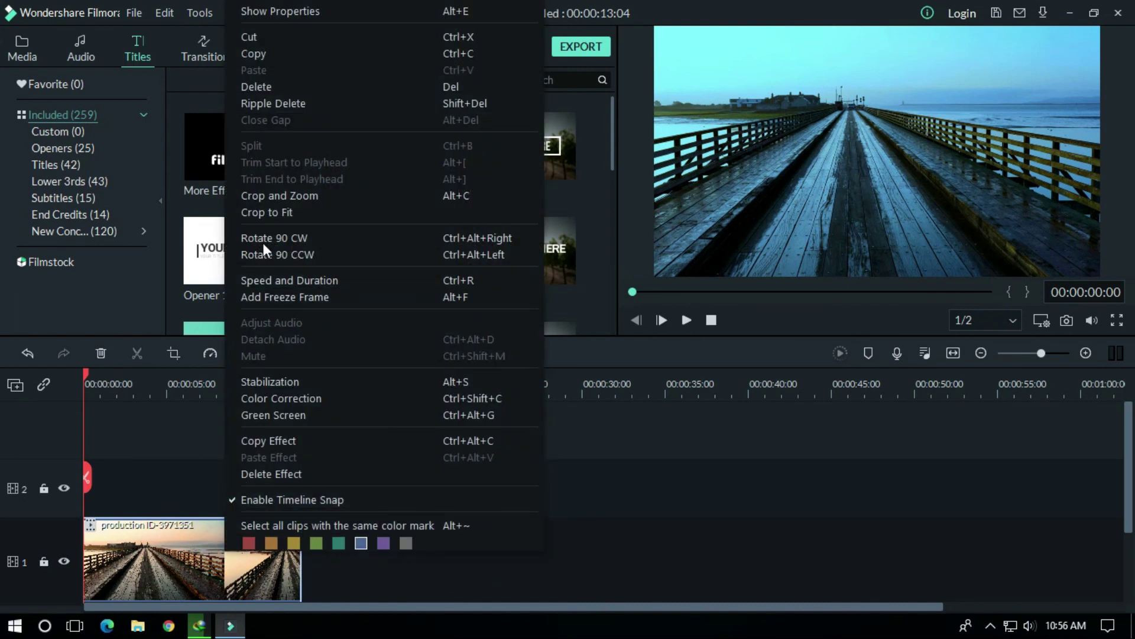
{"action": "left_click", "coordinate": [256, 88]}
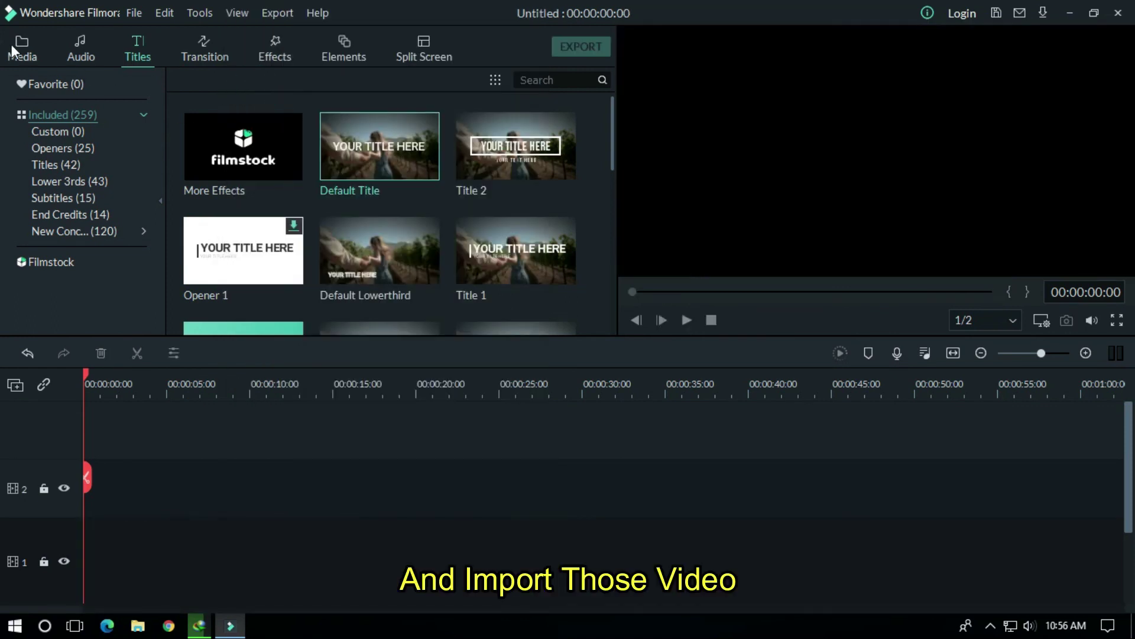
- Import videos 1 and 2 from the desktop's New folder into the project media
{"action": "left_click", "coordinate": [12, 45]}
{"action": "right_click", "coordinate": [427, 246]}
{"action": "left_click", "coordinate": [437, 254]}
{"action": "left_click", "coordinate": [227, 164]}
{"action": "left_click", "coordinate": [306, 112], "text": "ctrl"}
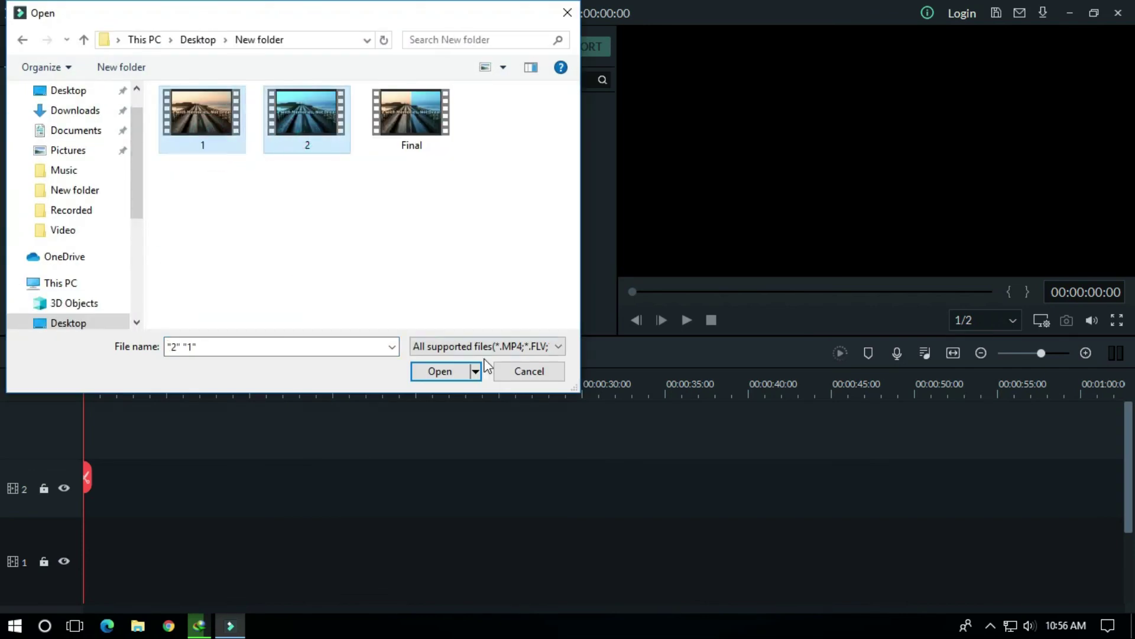
{"action": "left_click", "coordinate": [439, 371]}
- Place video 1 on track 1 and video 2 on track 2, both at the start of the timeline
{"action": "left_click", "coordinate": [462, 286]}
{"action": "left_click_drag", "start_coordinate": [524, 157], "coordinate": [88, 556]}
{"action": "left_click_drag", "start_coordinate": [291, 239], "coordinate": [97, 491]}
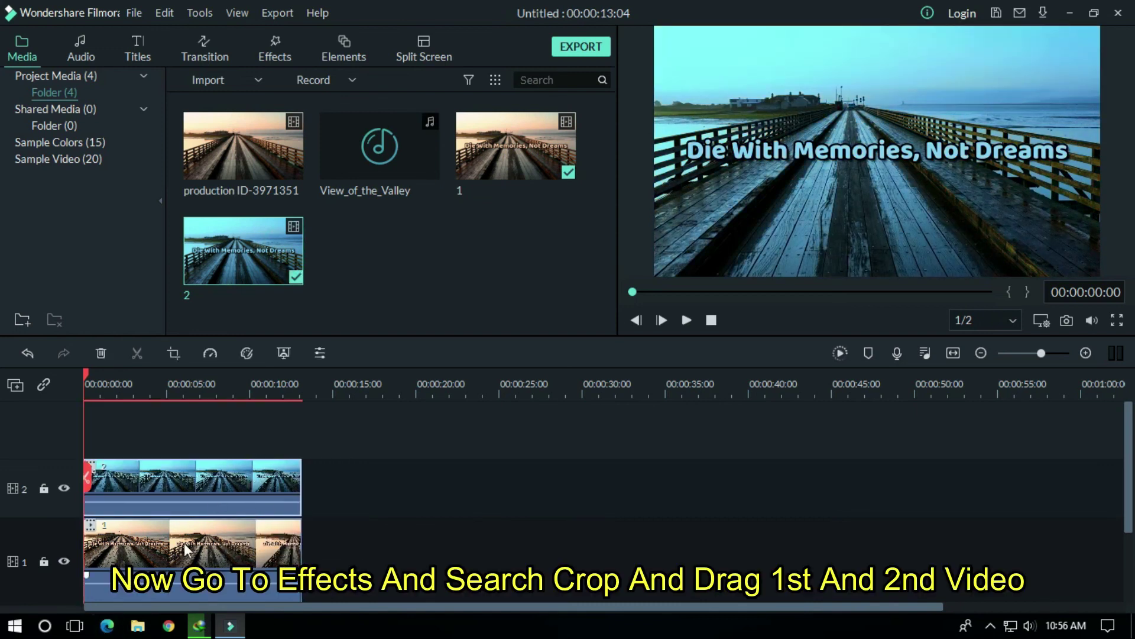
- Find the Crop effect by searching for "cro" and apply it to both video clips on the timeline
{"action": "left_click", "coordinate": [280, 58]}
{"action": "left_click", "coordinate": [528, 80]}
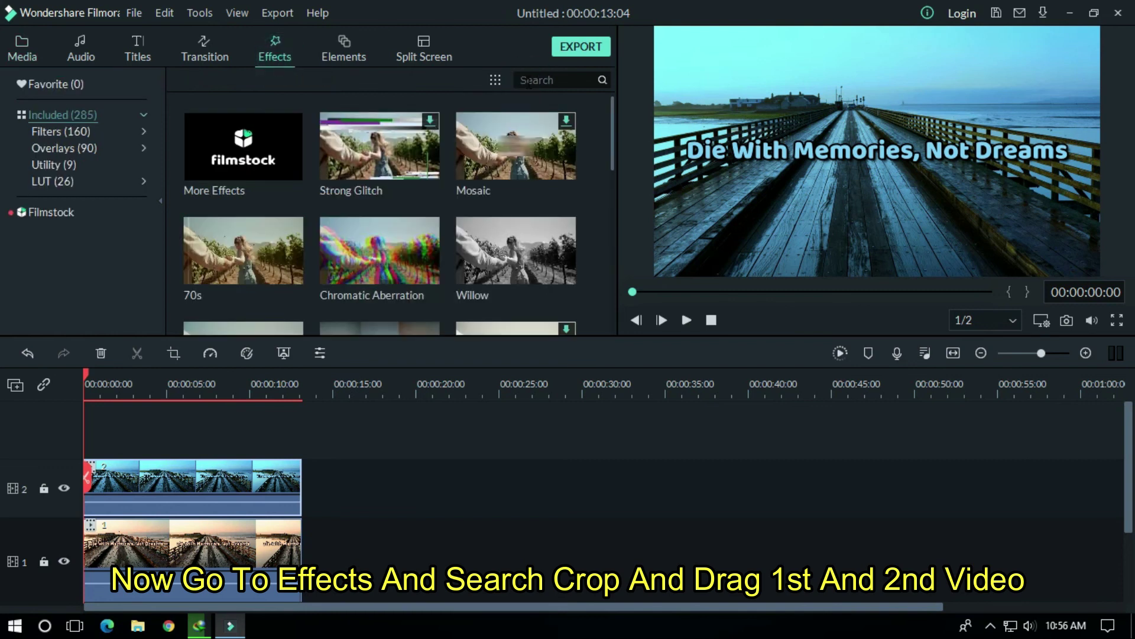
{"action": "type", "text": "cro"}
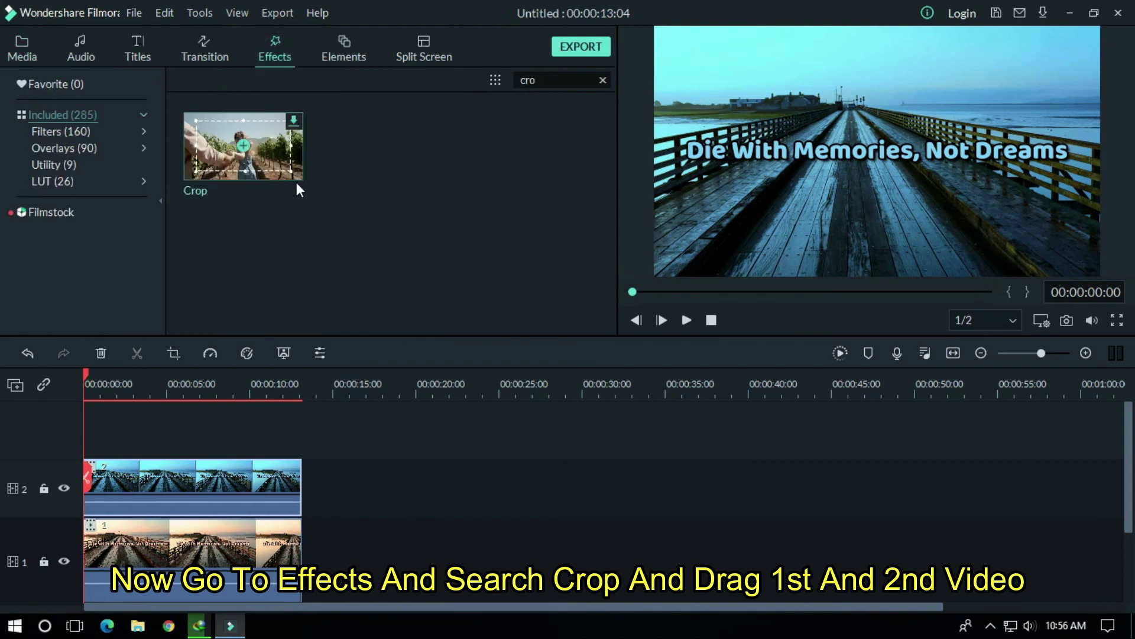
{"action": "left_click", "coordinate": [291, 171]}
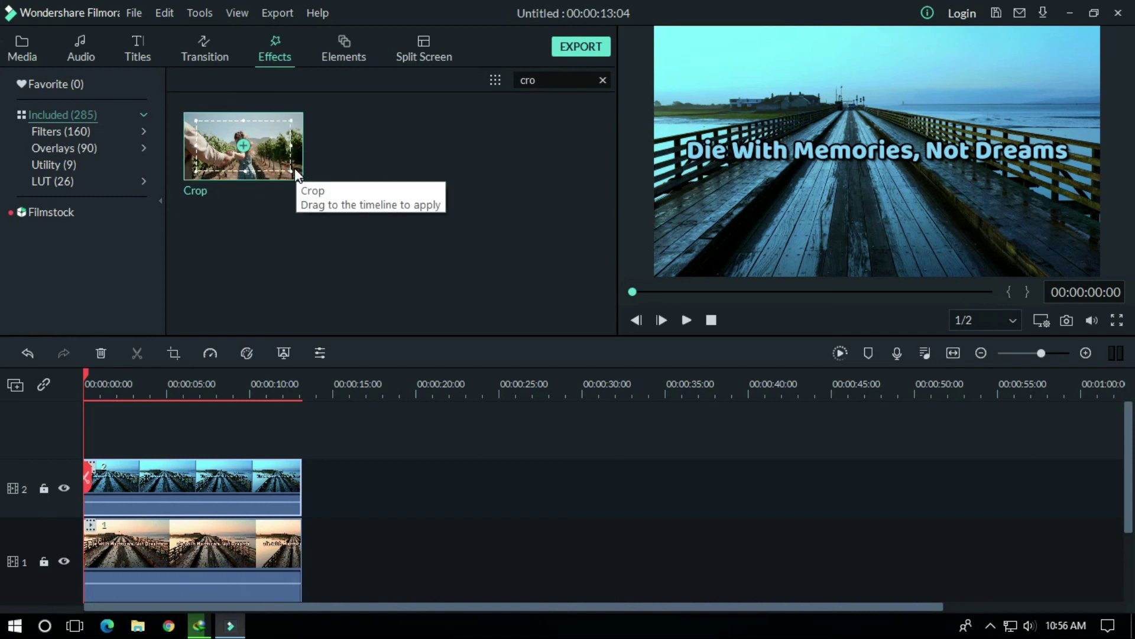
{"action": "left_click_drag", "start_coordinate": [296, 137], "coordinate": [198, 572]}
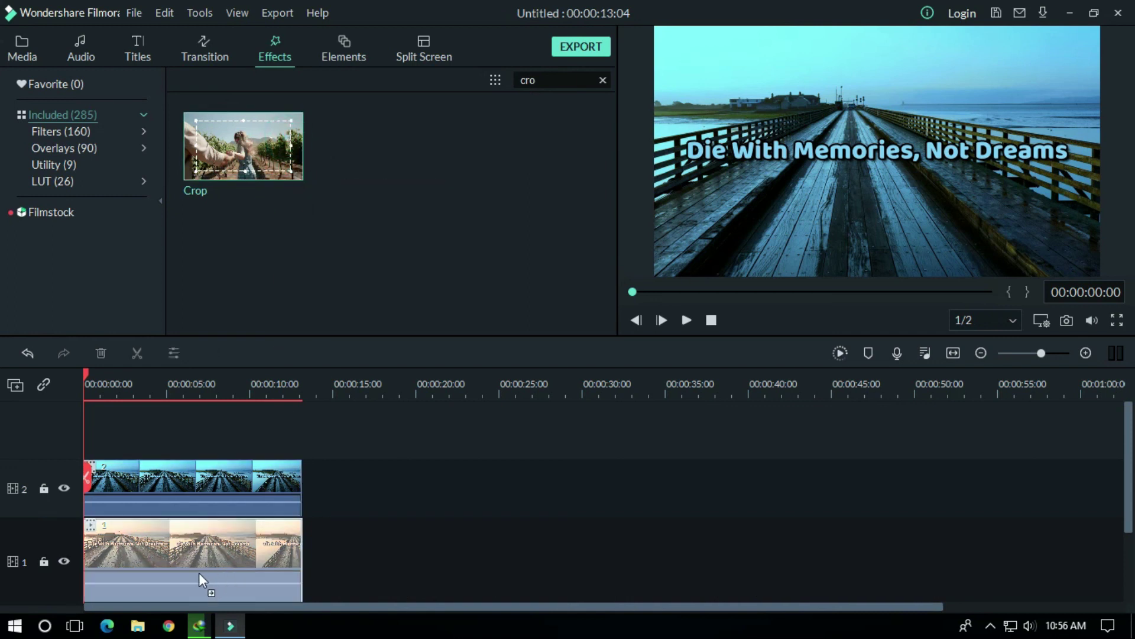
{"action": "left_click_drag", "start_coordinate": [283, 162], "coordinate": [197, 483]}
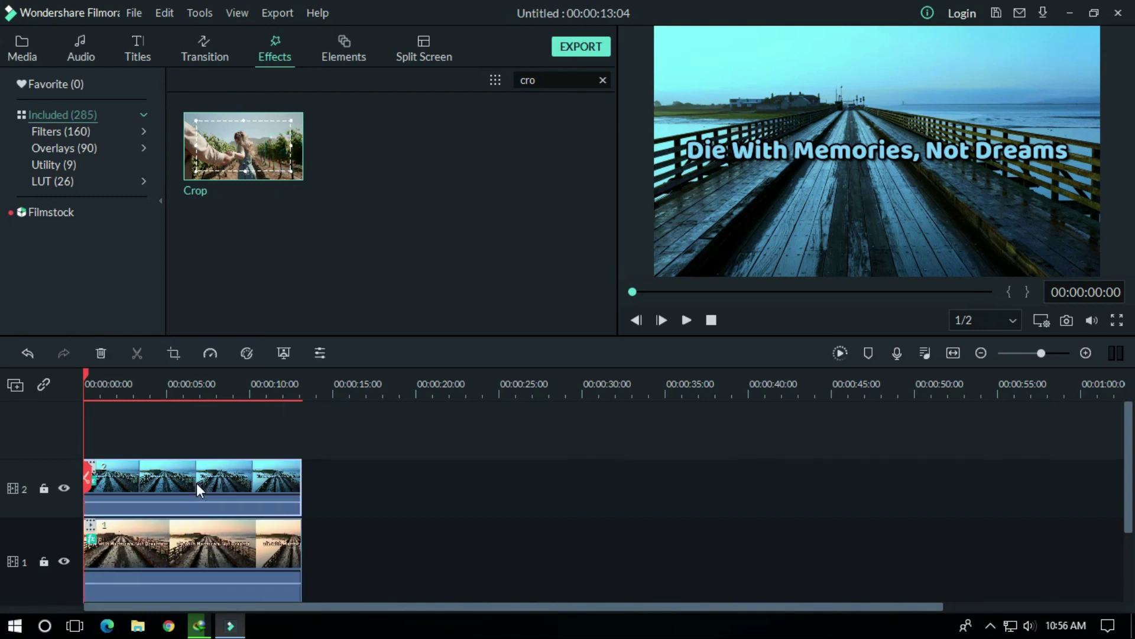
- Set the Right value of the Crop effect on video 1 to 50 and apply it
{"action": "double_click", "coordinate": [203, 554]}
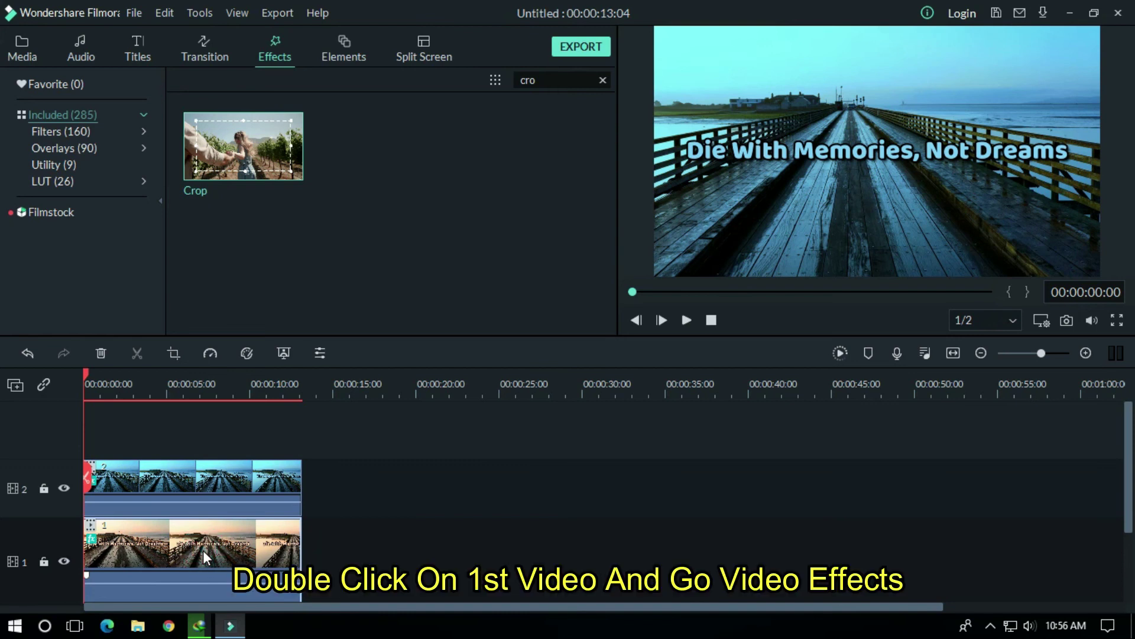
{"action": "left_click", "coordinate": [23, 245]}
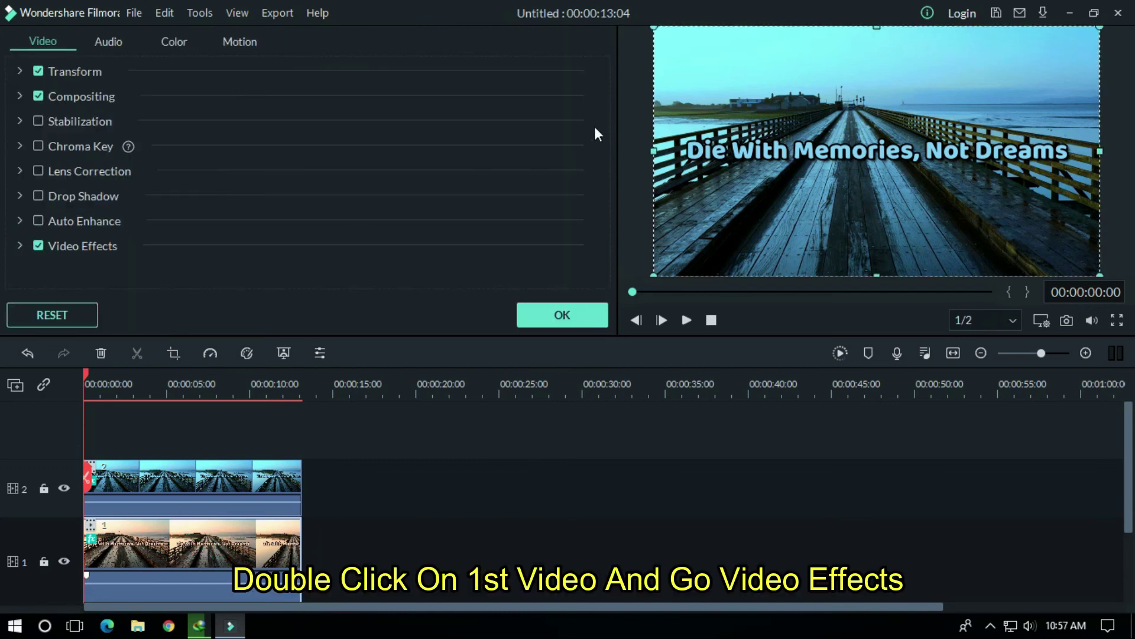
{"action": "left_click", "coordinate": [22, 244]}
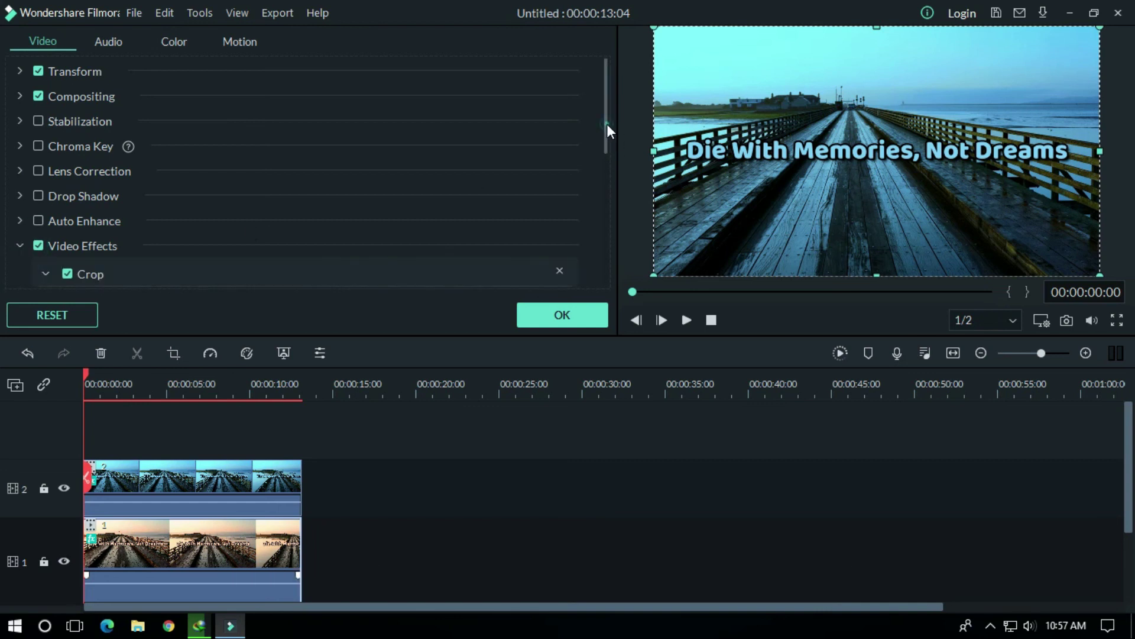
{"action": "left_click_drag", "start_coordinate": [607, 123], "coordinate": [612, 200]}
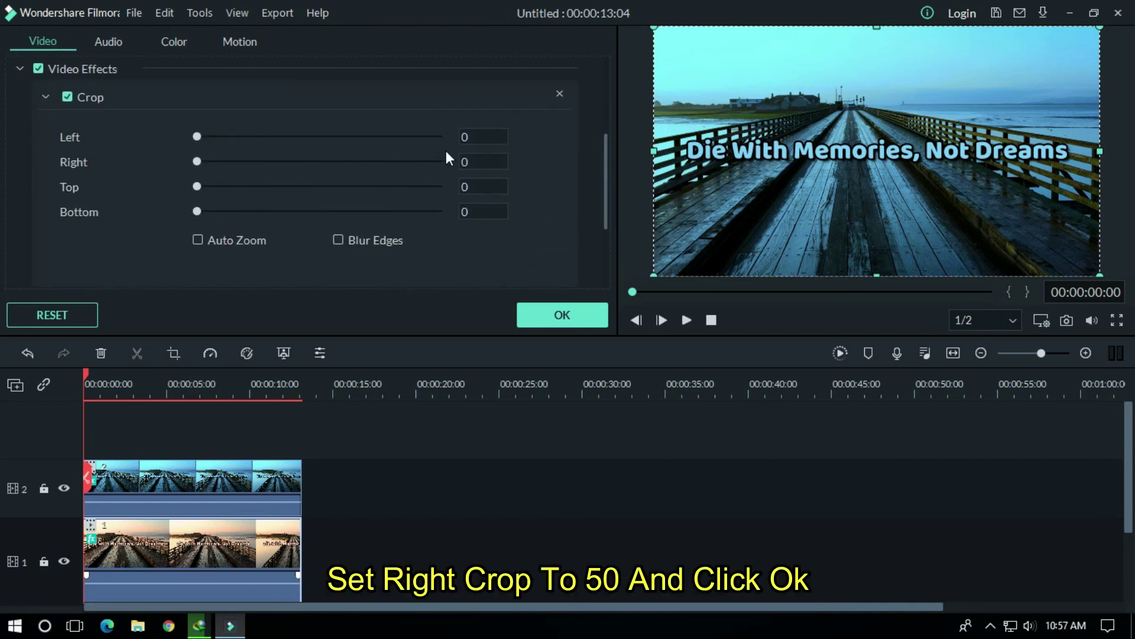
{"action": "left_click", "coordinate": [473, 162]}
{"action": "type", "text": "50"}
{"action": "left_click", "coordinate": [502, 247]}
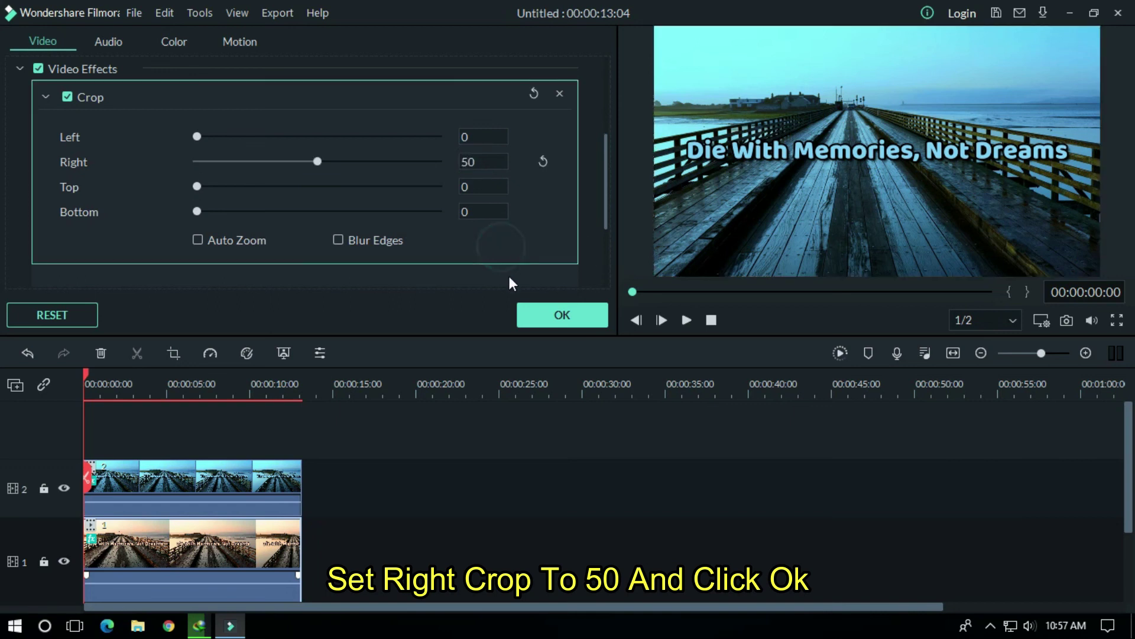
{"action": "left_click", "coordinate": [558, 314]}
- Set the Left value of the Crop effect on video 2 to 50 and apply it
{"action": "double_click", "coordinate": [232, 480]}
{"action": "double_click", "coordinate": [464, 134]}
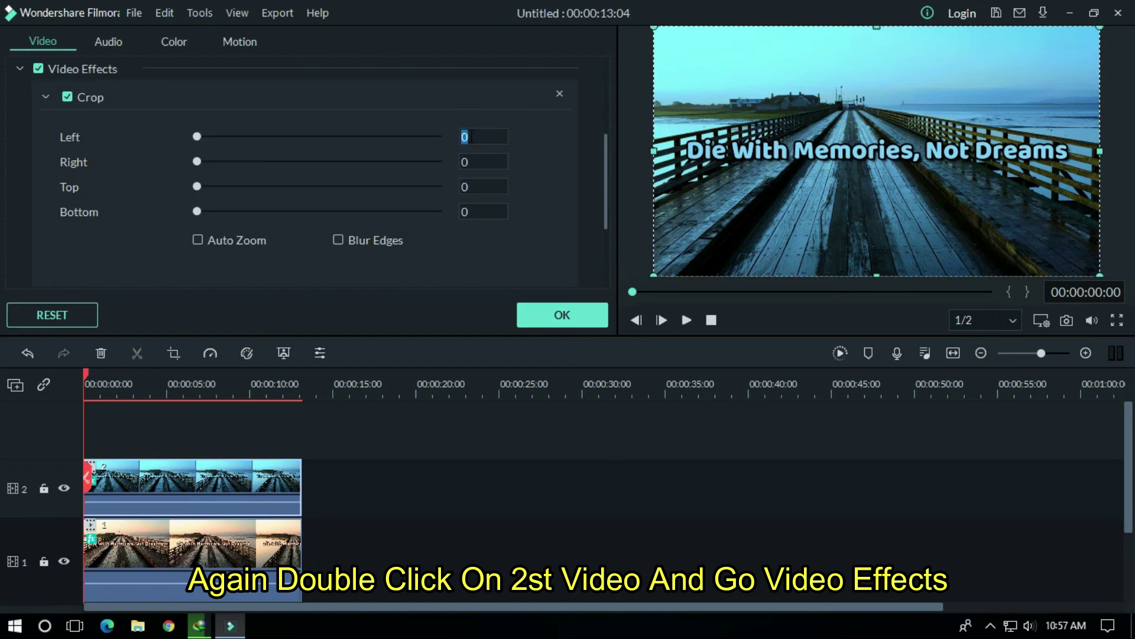
{"action": "type", "text": "50"}
{"action": "key", "text": "Return"}
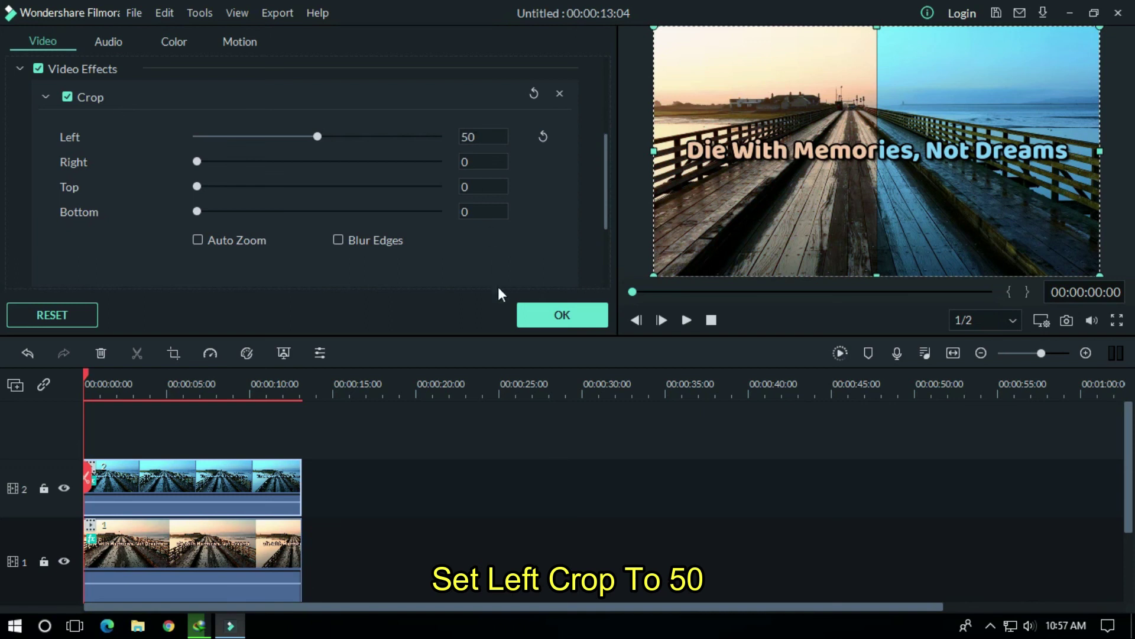
{"action": "left_click", "coordinate": [551, 308]}
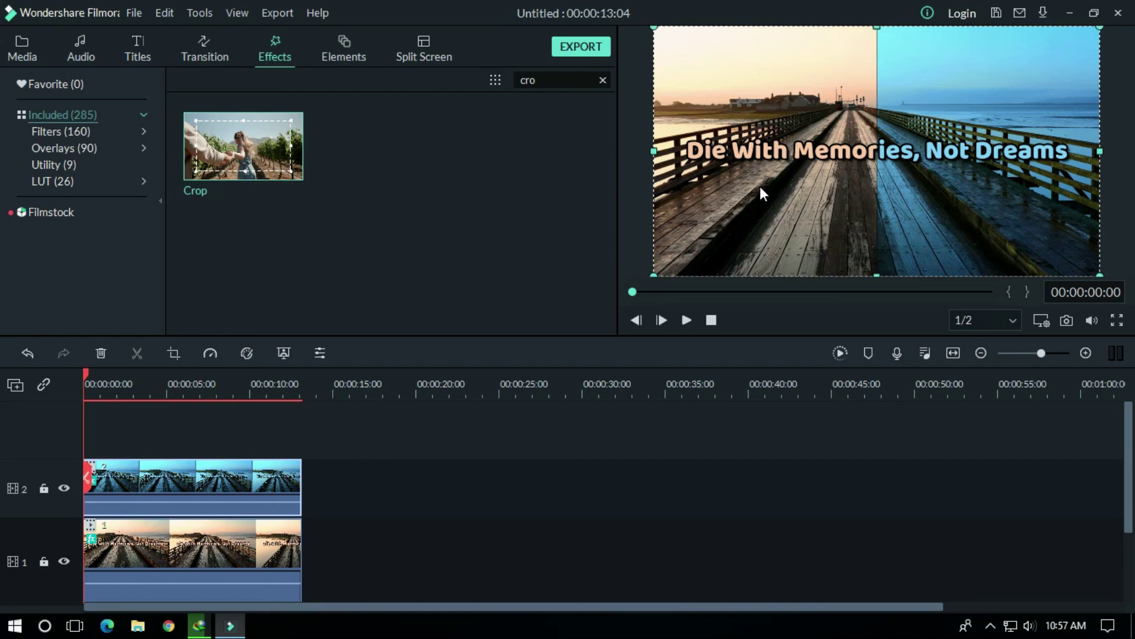
- Play the two-tone split video to review it, pausing at about 9 seconds
{"action": "key", "text": "space"}
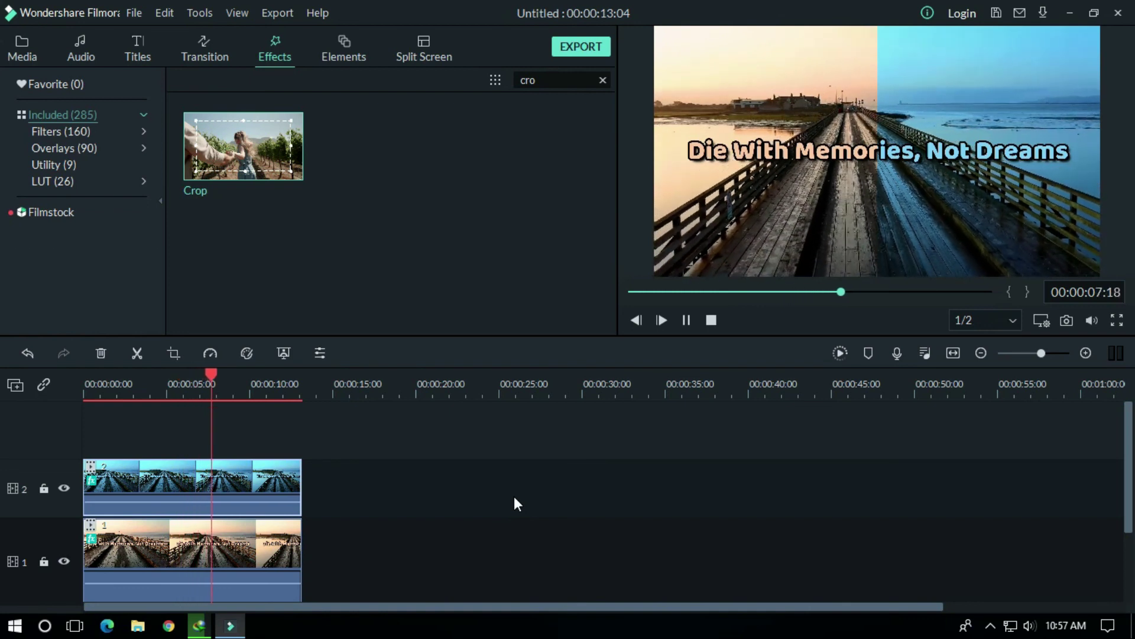
{"action": "key", "text": "space"}
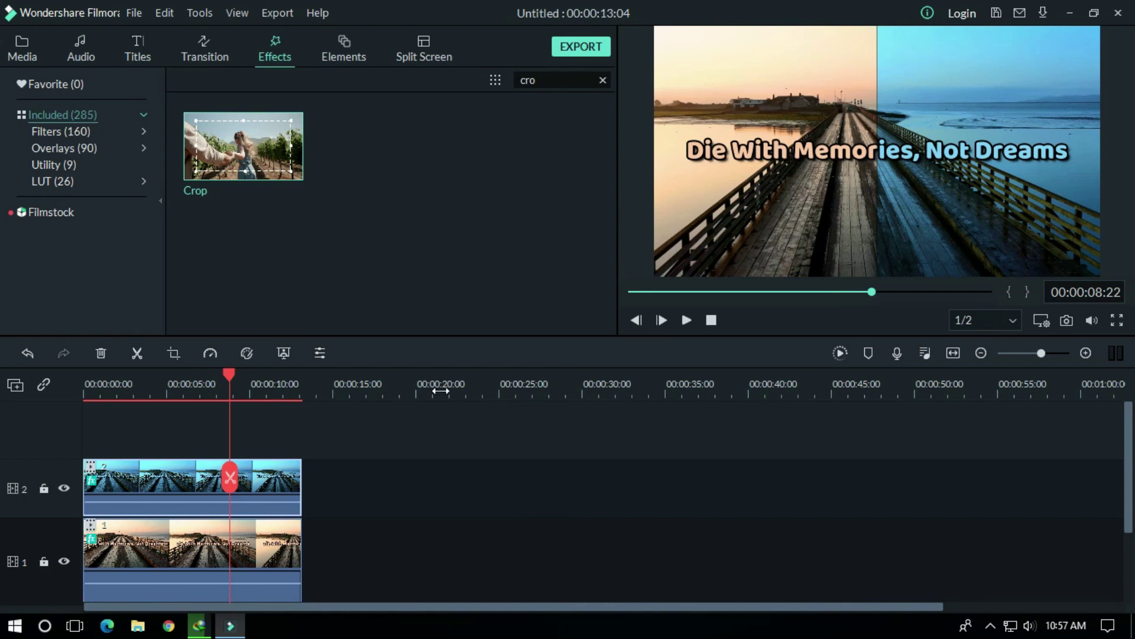
- Add the Fade transition to the start and end of the video clips on both tracks
{"action": "left_click", "coordinate": [21, 48]}
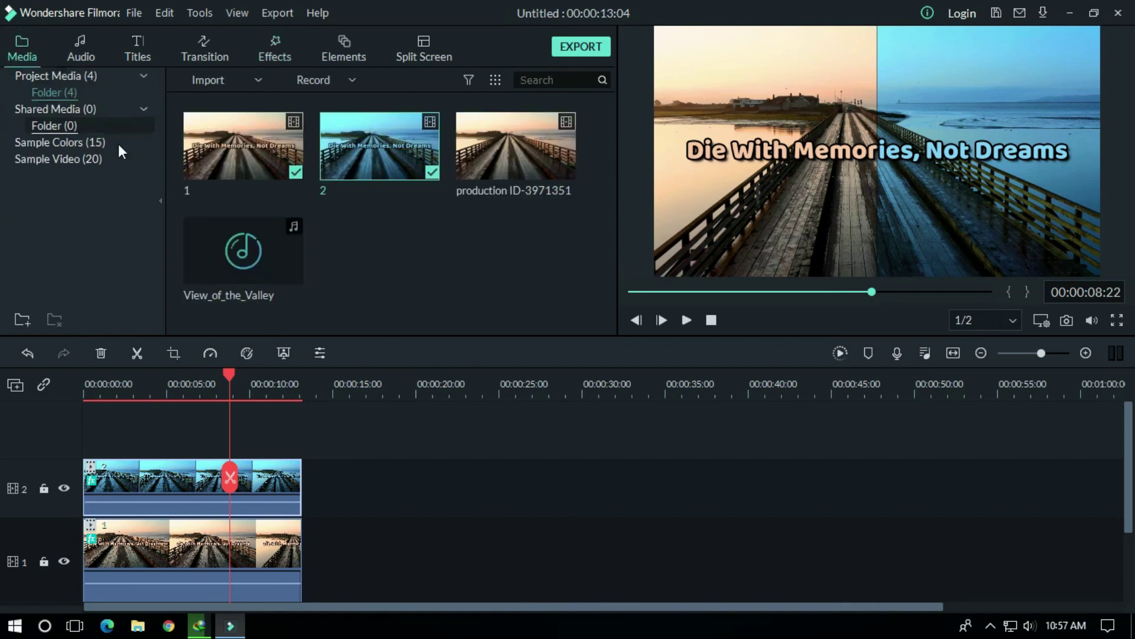
{"action": "left_click", "coordinate": [218, 46]}
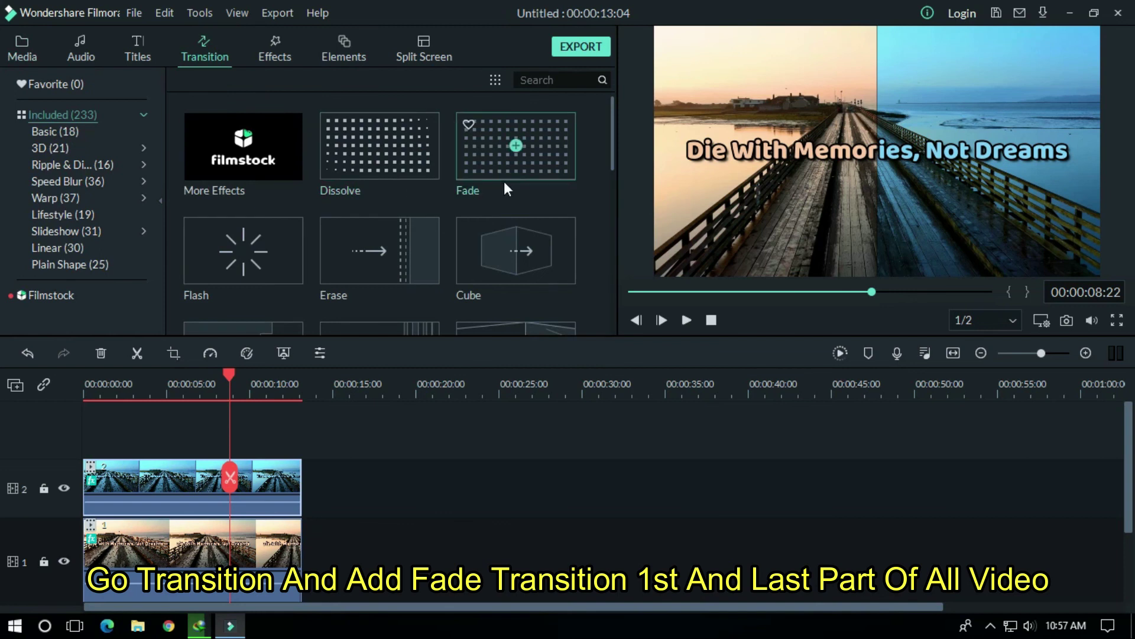
{"action": "left_click_drag", "start_coordinate": [532, 161], "coordinate": [80, 477]}
{"action": "left_click_drag", "start_coordinate": [504, 172], "coordinate": [281, 473]}
{"action": "left_click_drag", "start_coordinate": [526, 198], "coordinate": [266, 484]}
{"action": "left_click_drag", "start_coordinate": [516, 155], "coordinate": [261, 549]}
- Add the View_of_the_Valley music to audio track 1 from the start of the timeline
{"action": "left_click", "coordinate": [30, 55]}
{"action": "left_click_drag", "start_coordinate": [295, 278], "coordinate": [241, 625]}
{"action": "left_click_drag", "start_coordinate": [266, 261], "coordinate": [71, 513]}
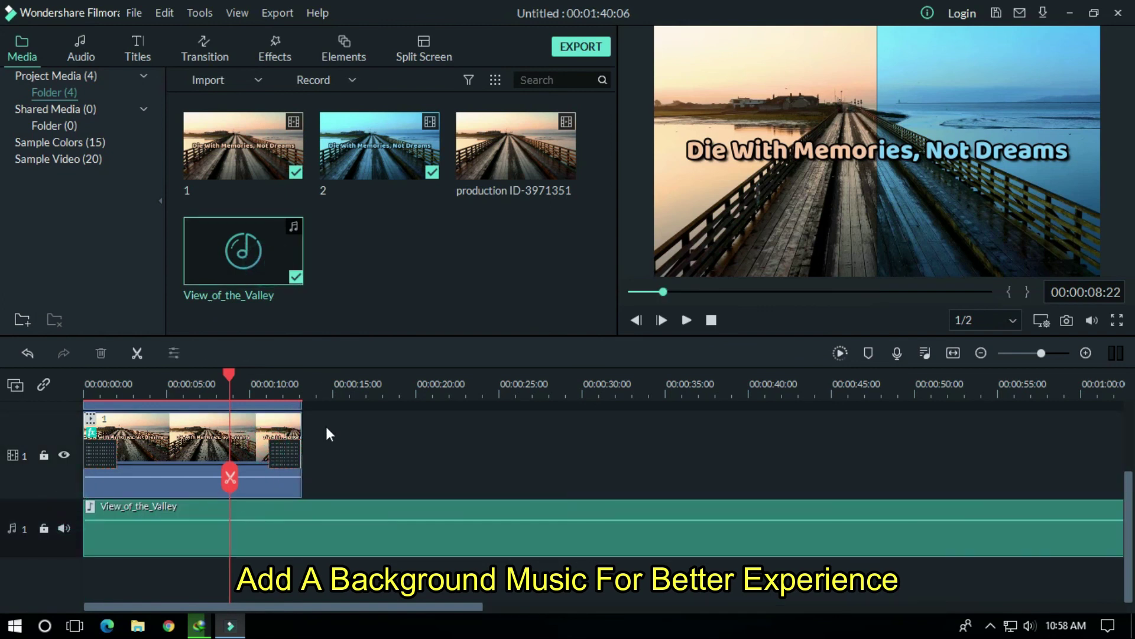
- Cut the background music off where the video clips end and add a short fade-out at its end
{"action": "left_click", "coordinate": [304, 383]}
{"action": "left_click_drag", "start_coordinate": [305, 380], "coordinate": [301, 376]}
{"action": "left_click", "coordinate": [301, 478]}
{"action": "key", "text": "Delete"}
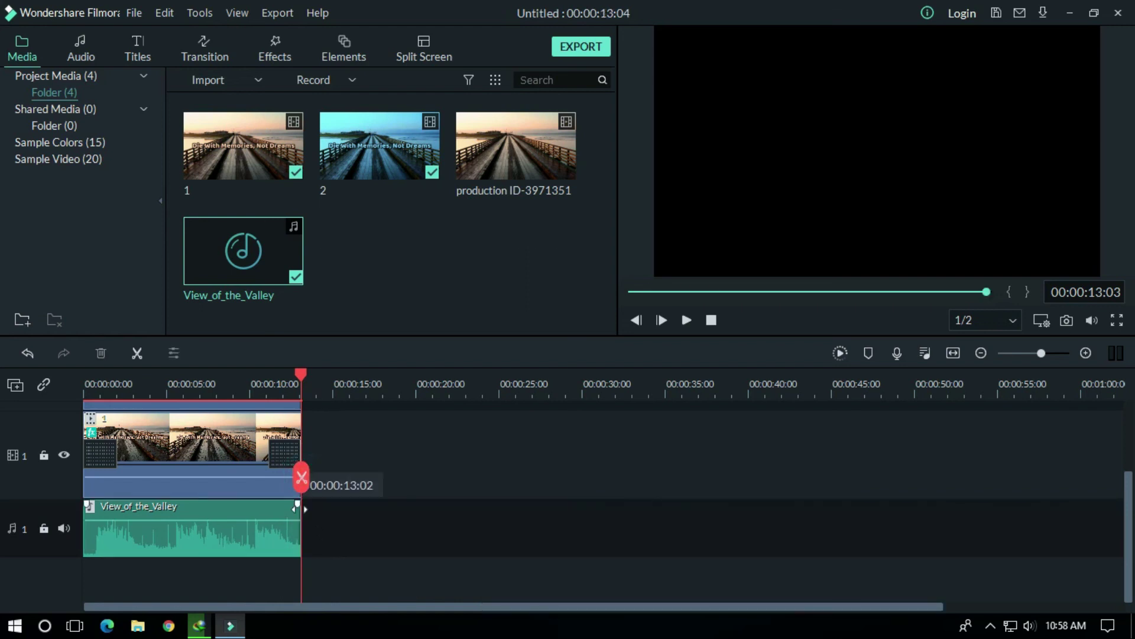
{"action": "double_click", "coordinate": [271, 503]}
{"action": "left_click_drag", "start_coordinate": [298, 503], "coordinate": [268, 503]}
- Play the finished video from the beginning to check the split effect, fades and music, and close the audio settings
{"action": "left_click_drag", "start_coordinate": [302, 383], "coordinate": [201, 384]}
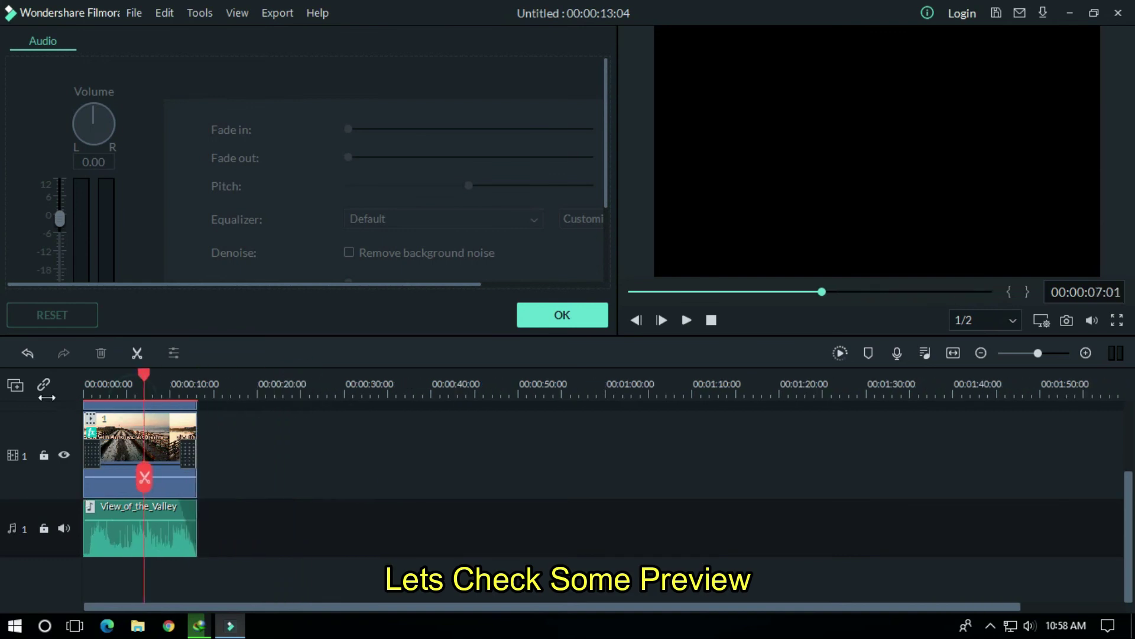
{"action": "left_click", "coordinate": [636, 294]}
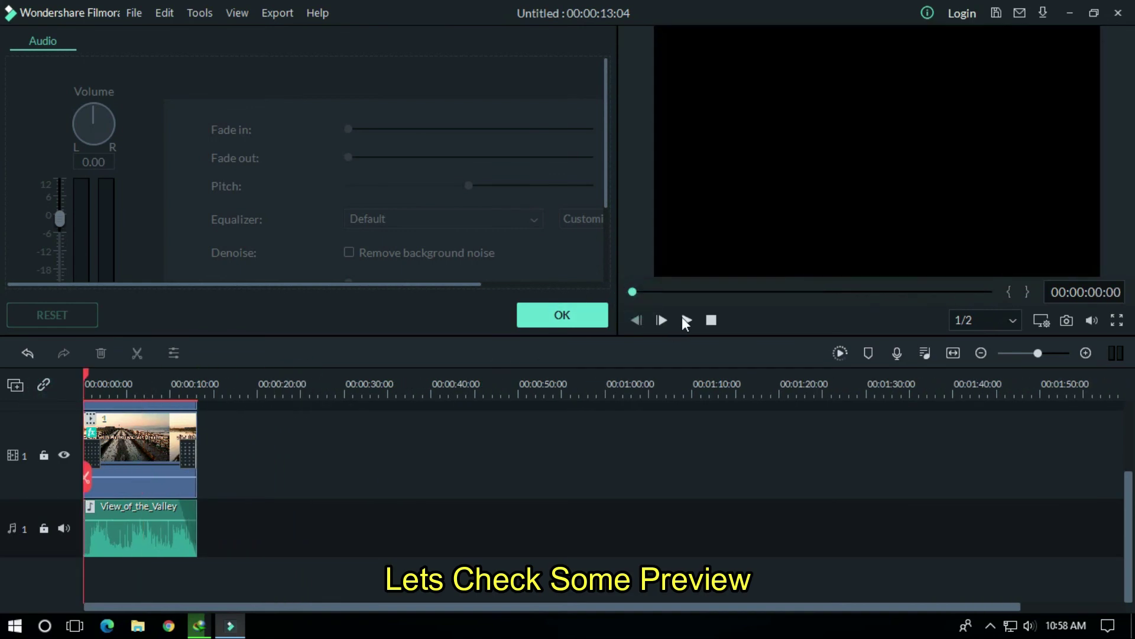
{"action": "left_click", "coordinate": [686, 319]}
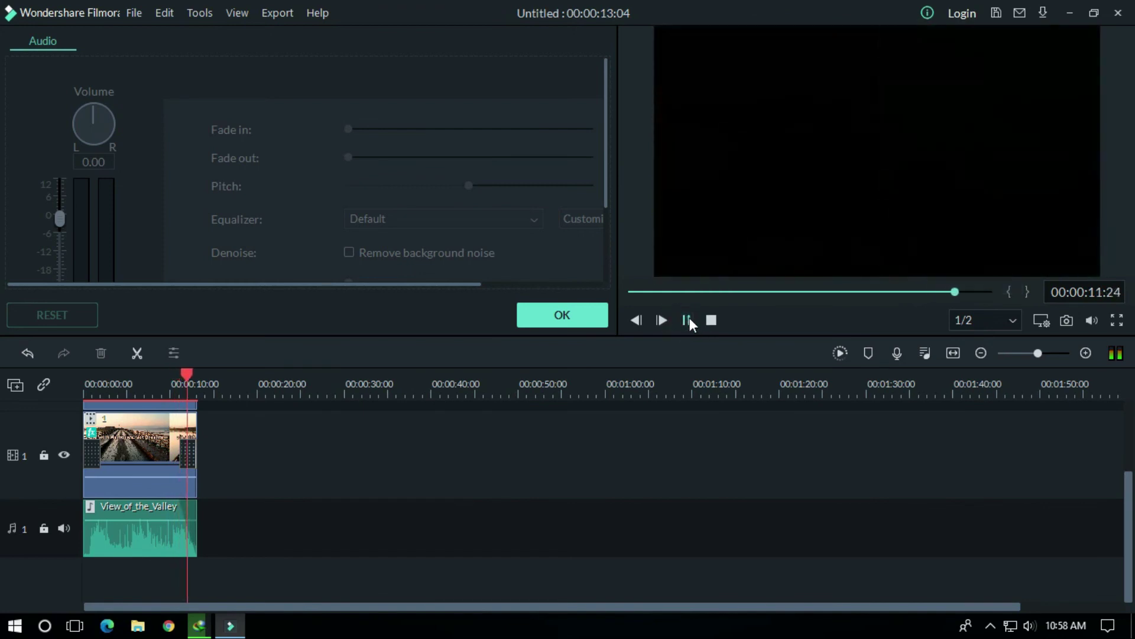
{"action": "left_click", "coordinate": [593, 312]}
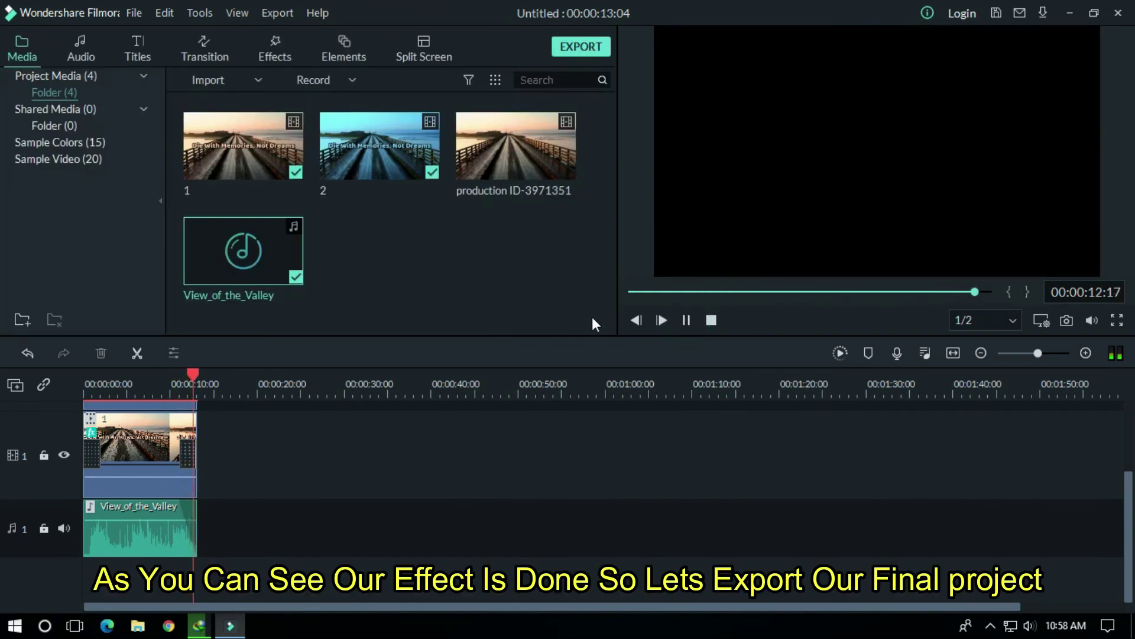
- Set up the final project's MP4 export to the computer with the file name "Douible mod effect"
{"action": "left_click", "coordinate": [581, 48]}
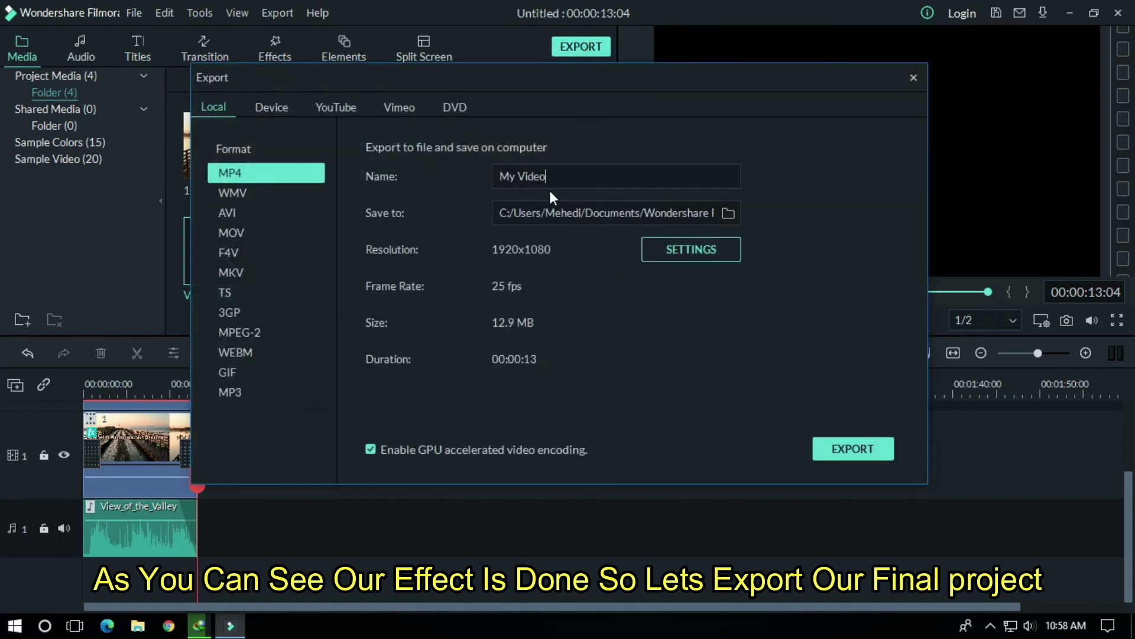
{"action": "left_click_drag", "start_coordinate": [548, 177], "coordinate": [473, 179]}
{"action": "type", "text": "Douible mod effect"}
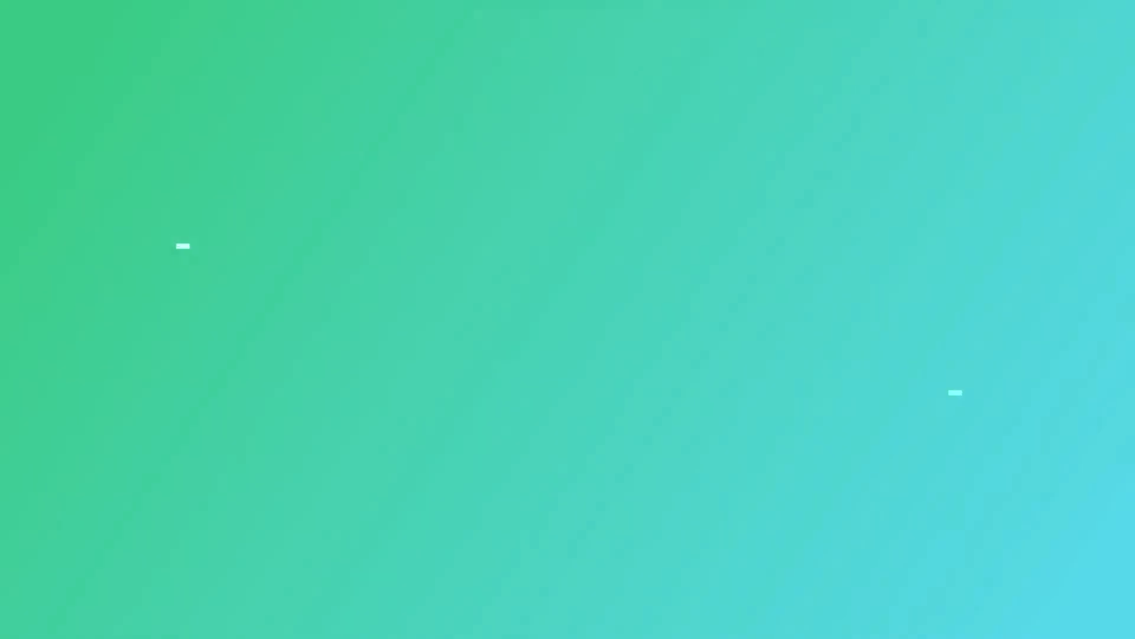